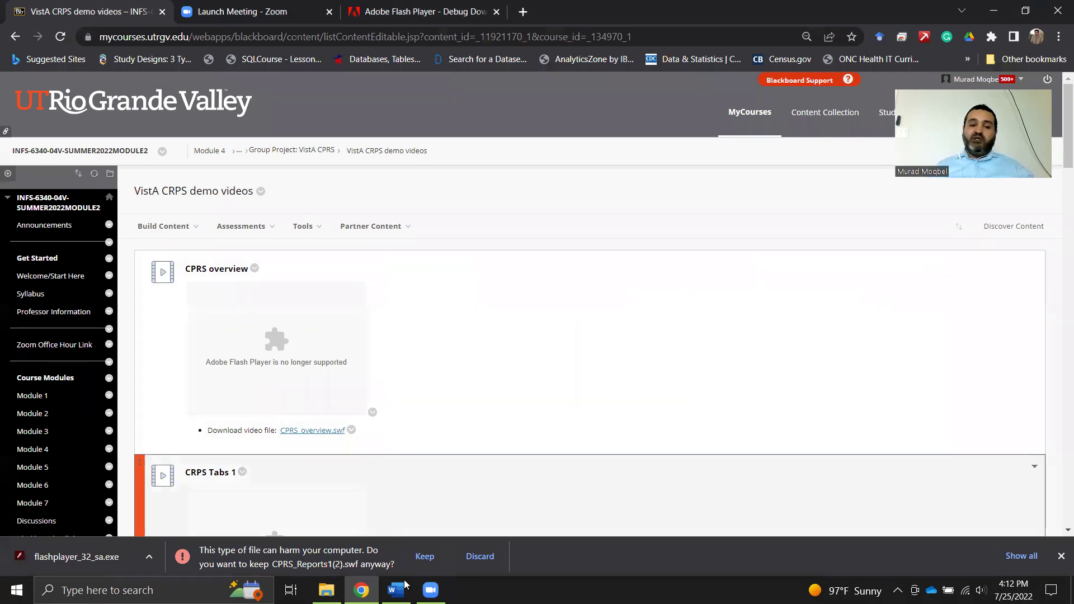
# - Copy 'FlashPlayer - SWF to HTML extension' from the Word how-to notes, then return to Chrome
pyautogui.click(396, 590)
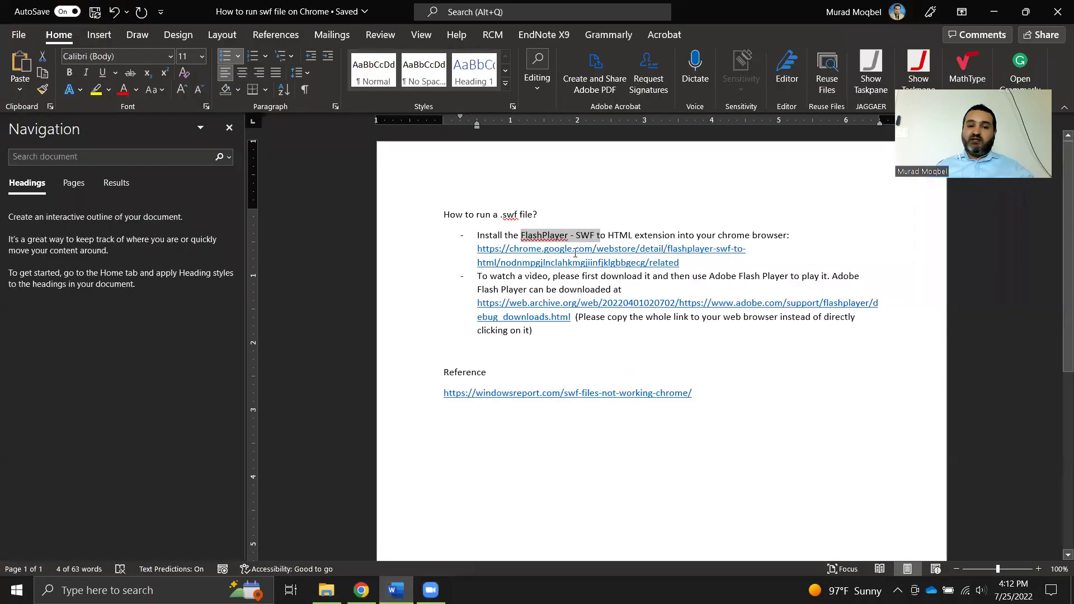
pyautogui.click(752, 220)
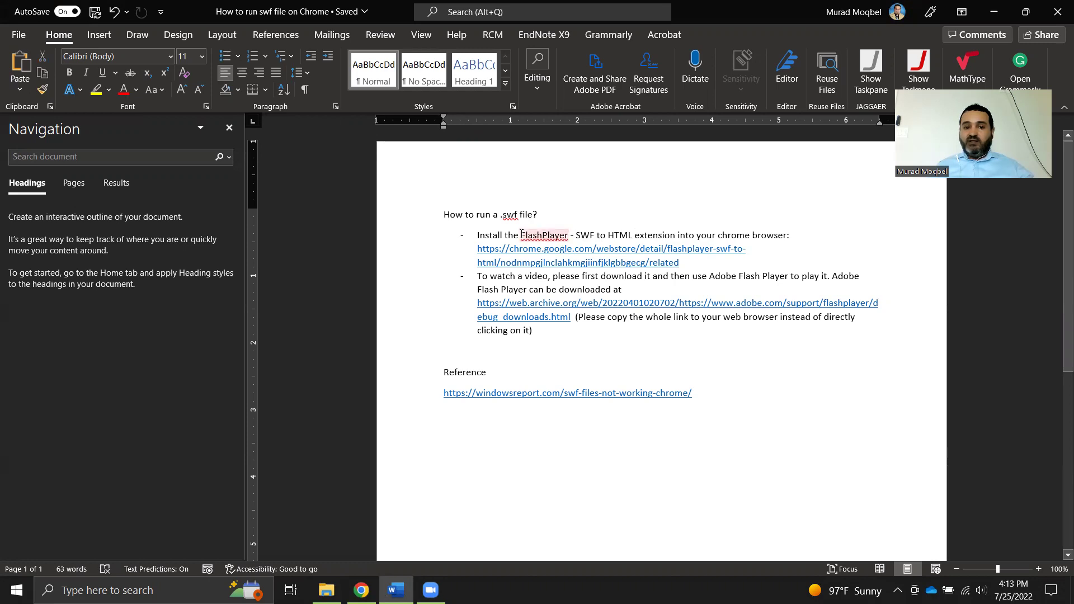
pyautogui.moveTo(521, 234); pyautogui.dragTo(627, 233)
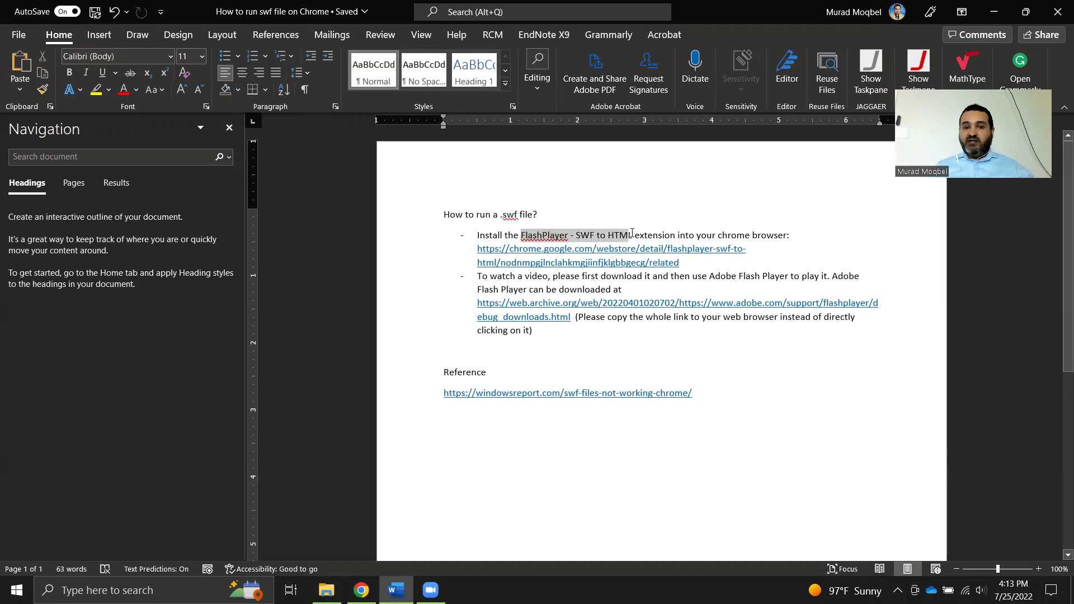
pyautogui.moveTo(648, 233); pyautogui.dragTo(675, 234)
pyautogui.hotkey('ctrl', 'c')
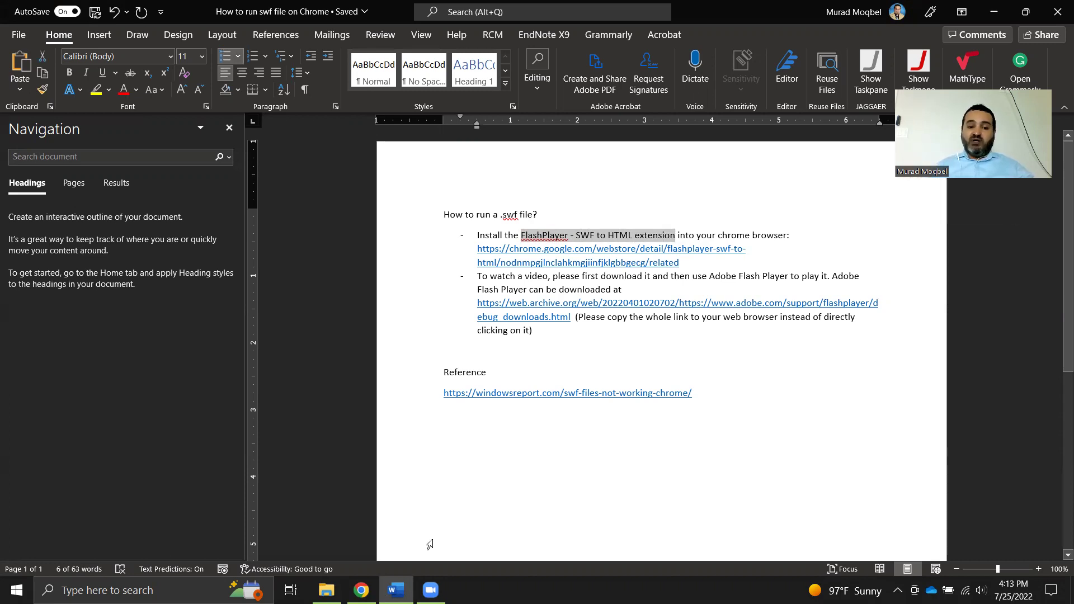
pyautogui.click(360, 590)
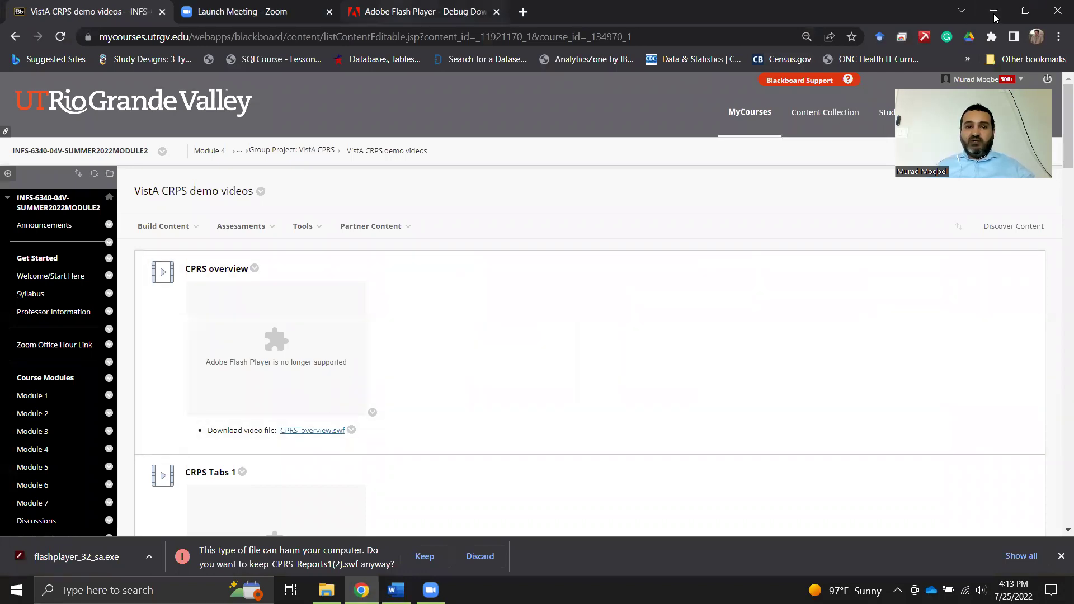
# - Go to google.com and search for the pasted 'FlashPlayer - SWF to HTML extension'
pyautogui.click(252, 13)
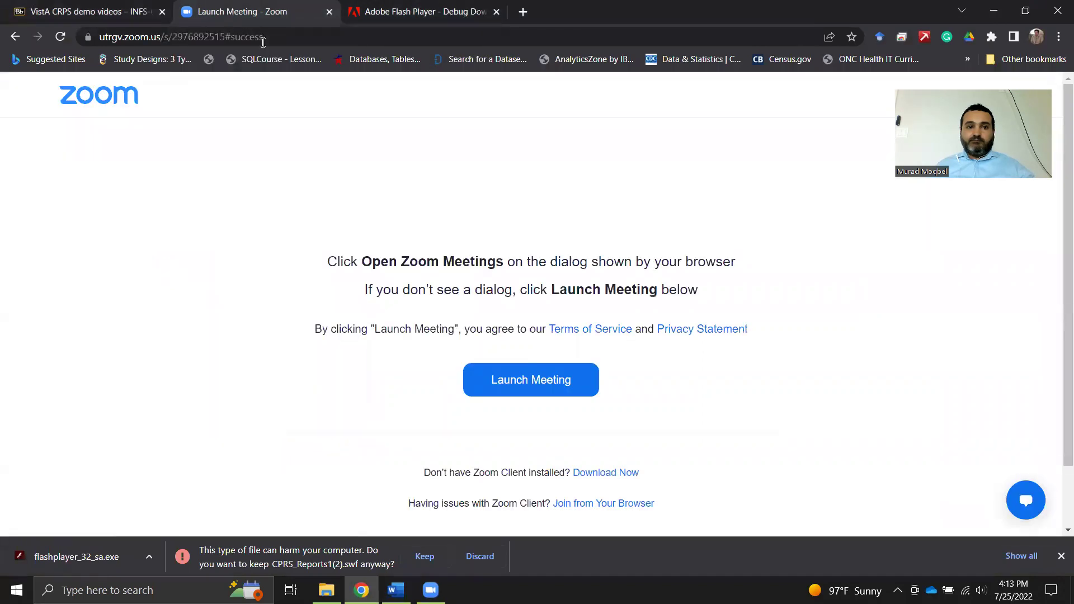
pyautogui.click(257, 37)
pyautogui.press('BackSpace')
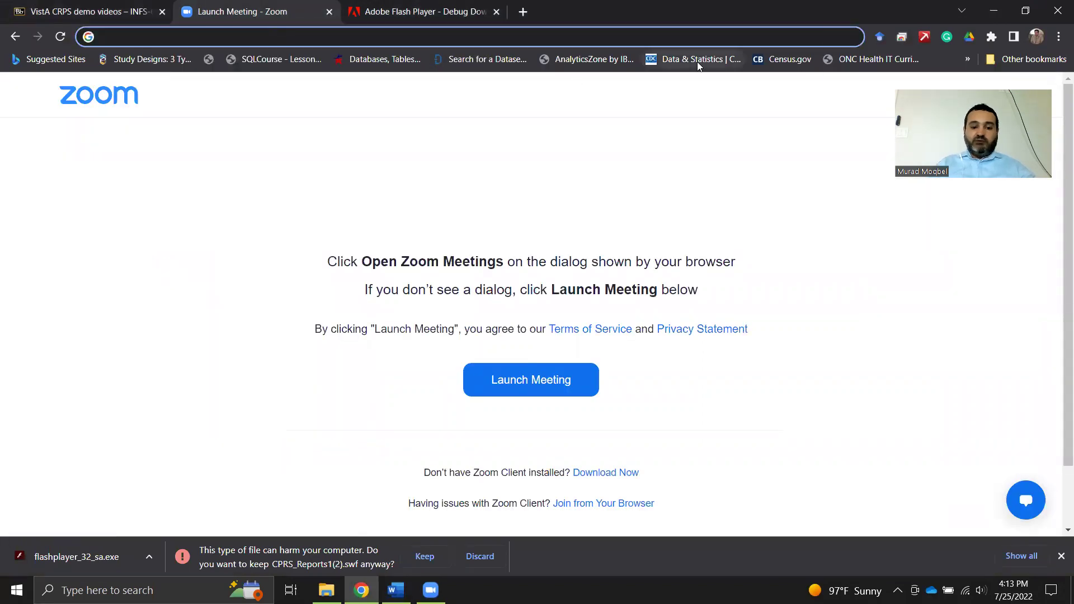
pyautogui.write('googol')
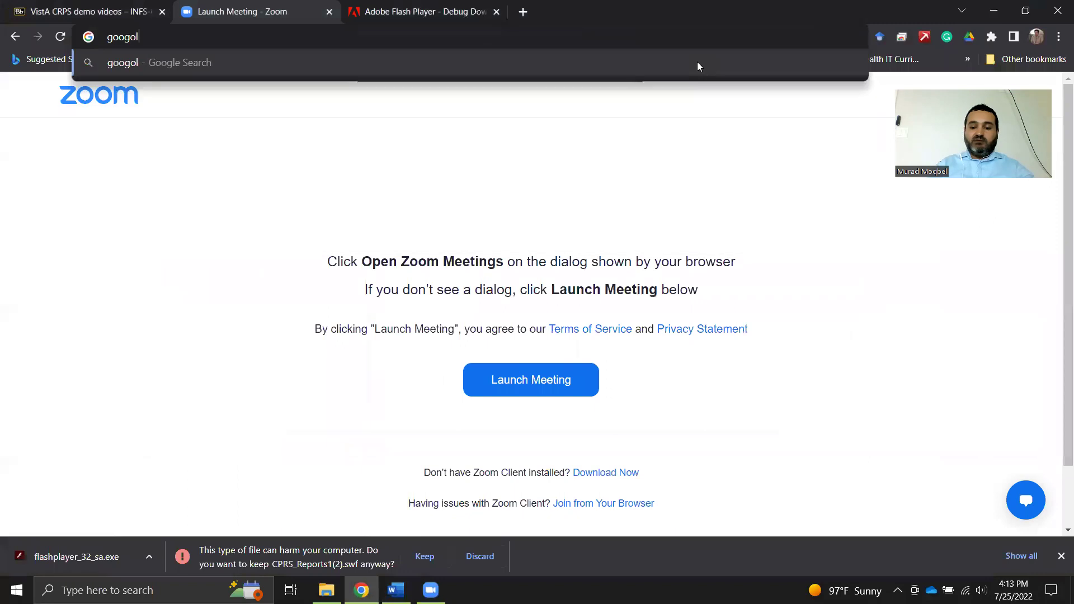
pyautogui.press('BackSpace')
pyautogui.press('BackSpace')
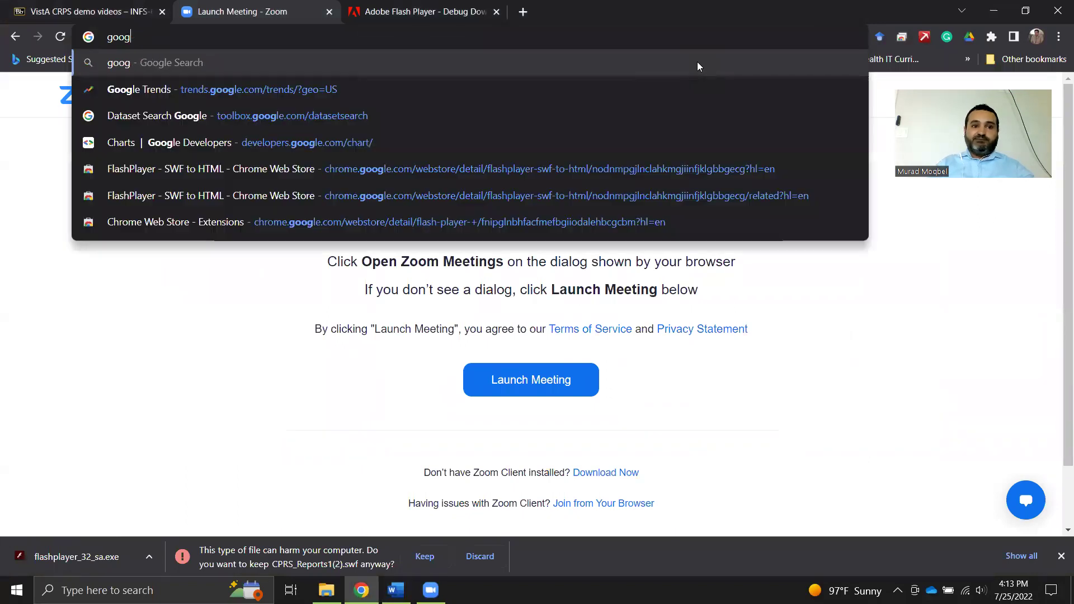
pyautogui.write('le.com')
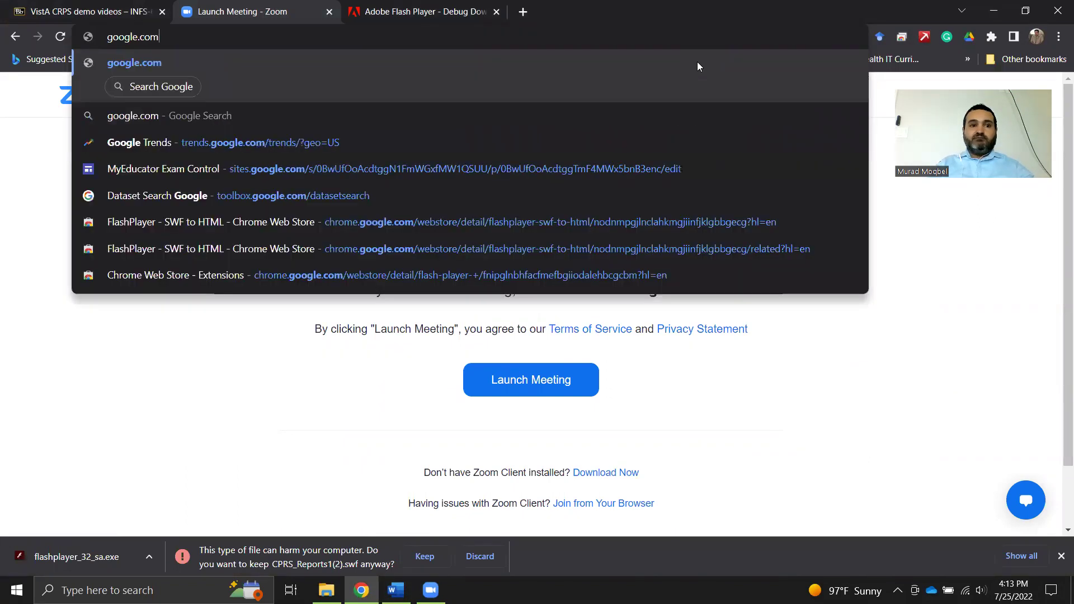
pyautogui.press('Return')
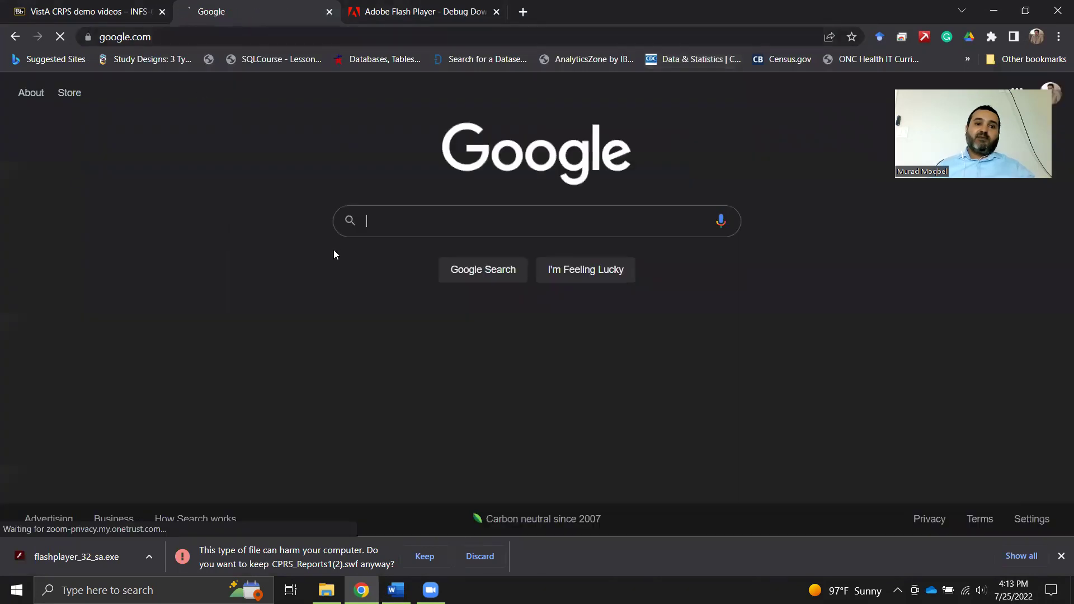
pyautogui.hotkey('ctrl', 'v')
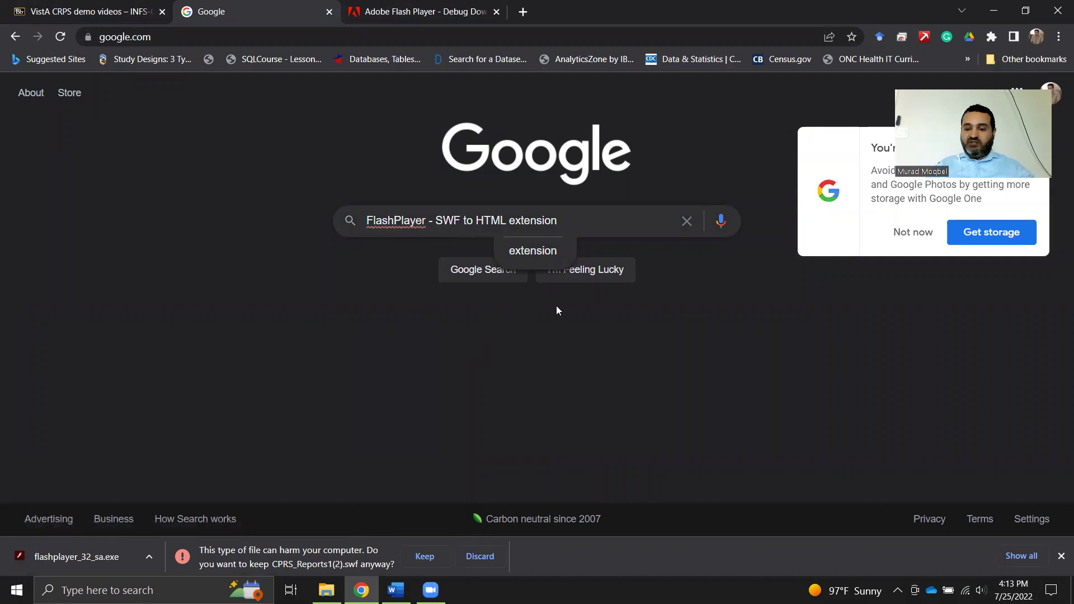
pyautogui.press('Return')
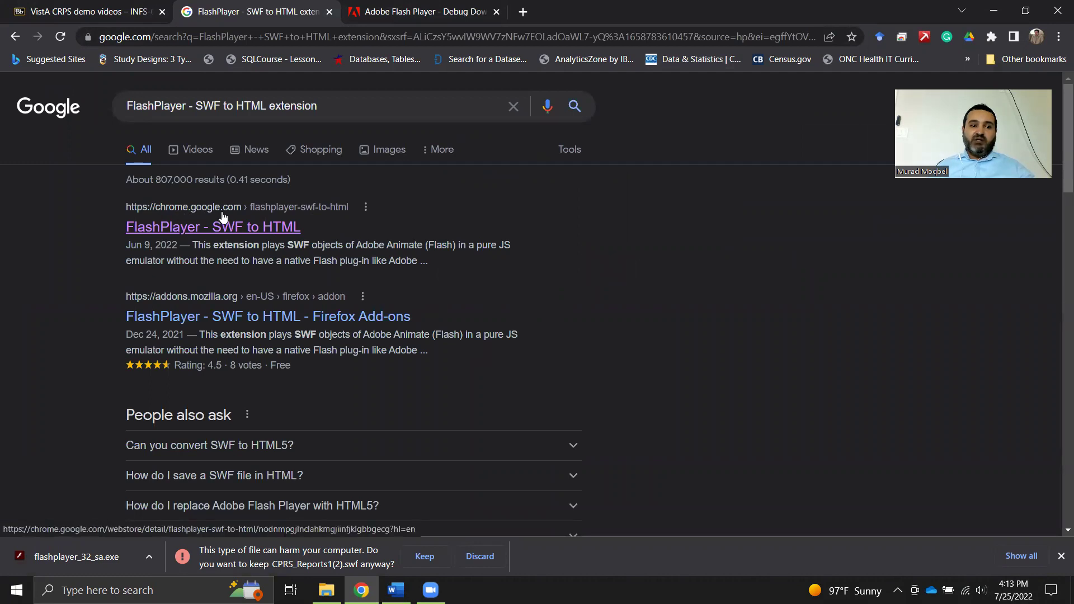
# - Add the FlashPlayer - SWF to HTML extension to Chrome from its Web Store listing
pyautogui.click(182, 234)
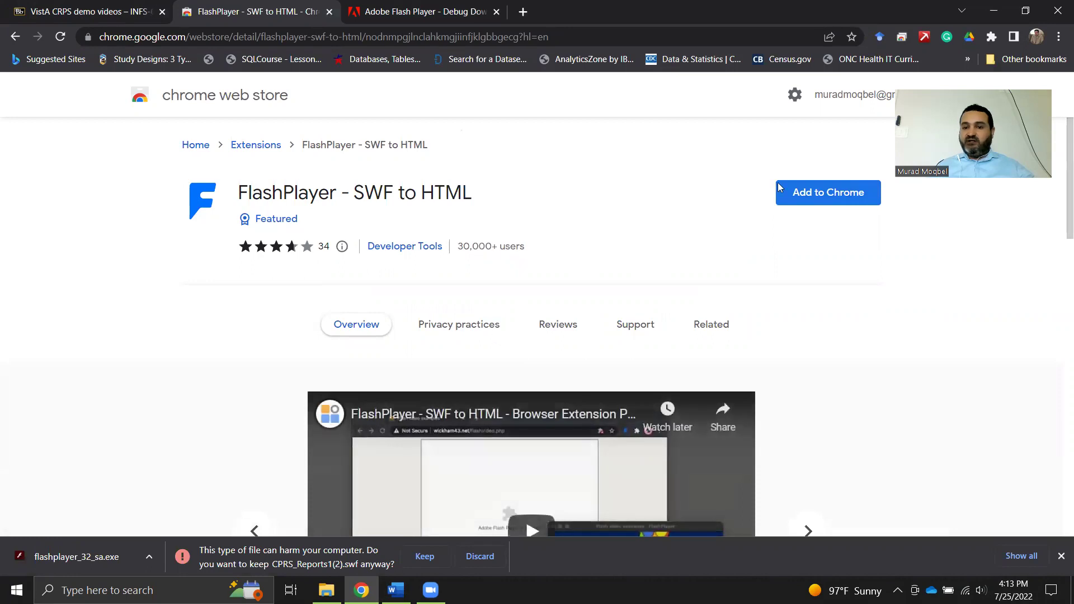
pyautogui.click(798, 197)
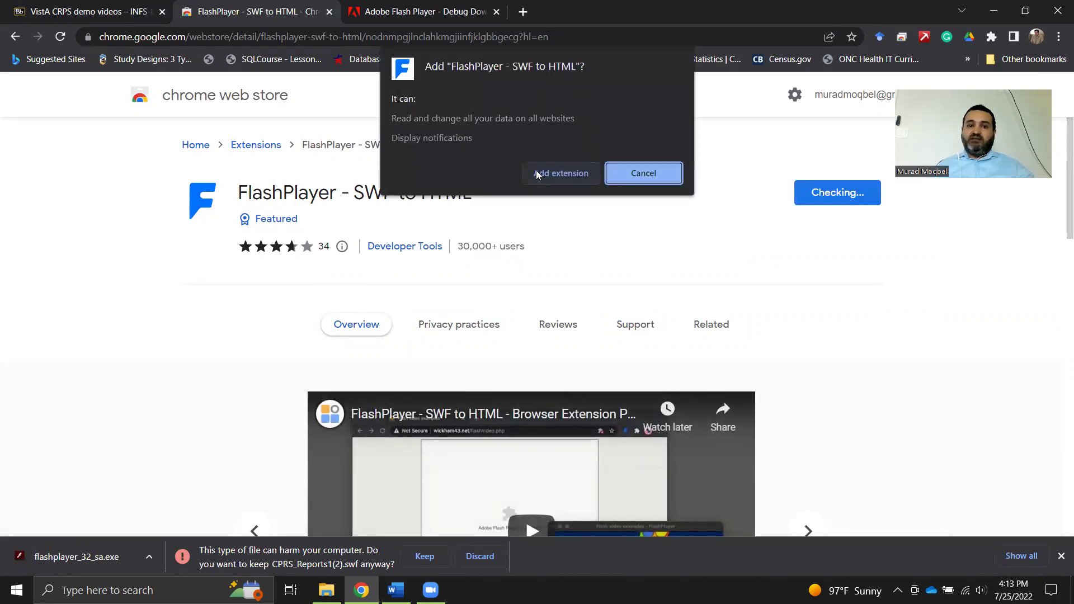
pyautogui.click(536, 172)
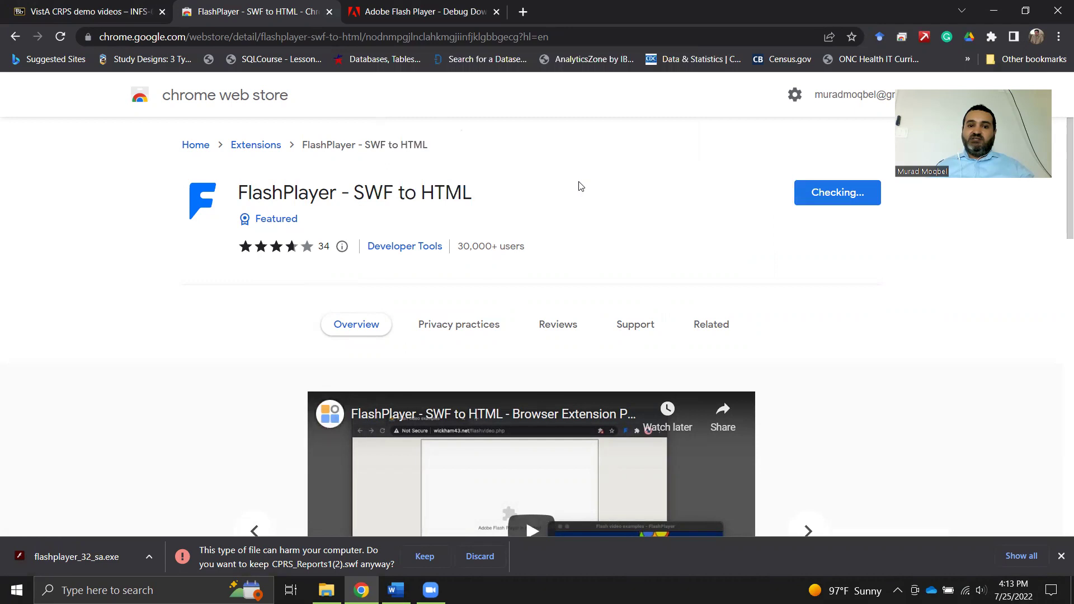
# - Confirm under Settings > Extensions that FlashPlayer - SWF to HTML 0.2.4 is enabled, then return to Blackboard
pyautogui.click(1058, 37)
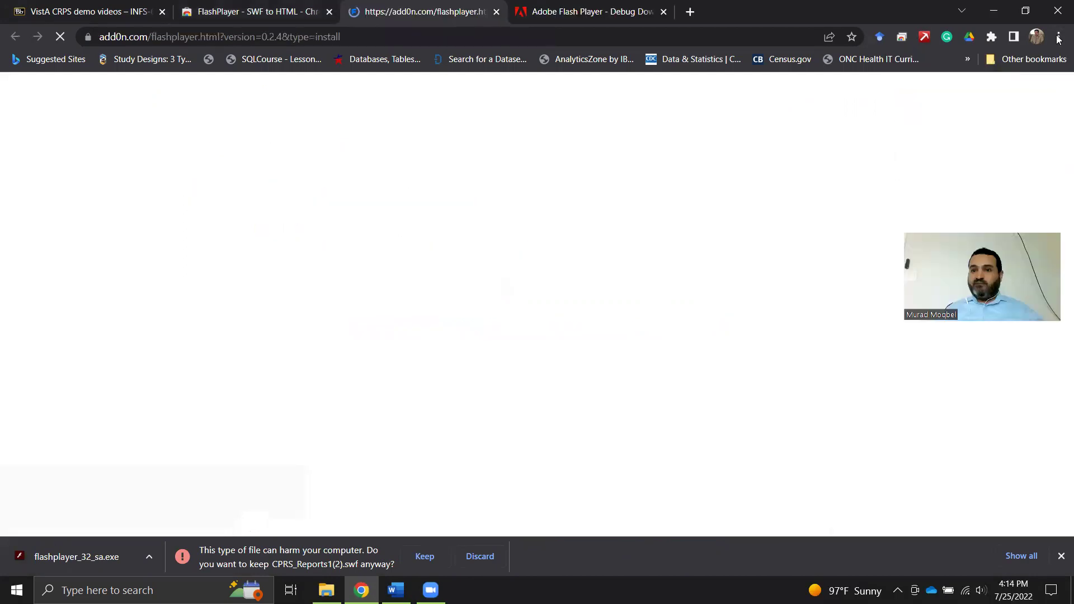
pyautogui.click(1058, 37)
pyautogui.moveTo(950, 290)
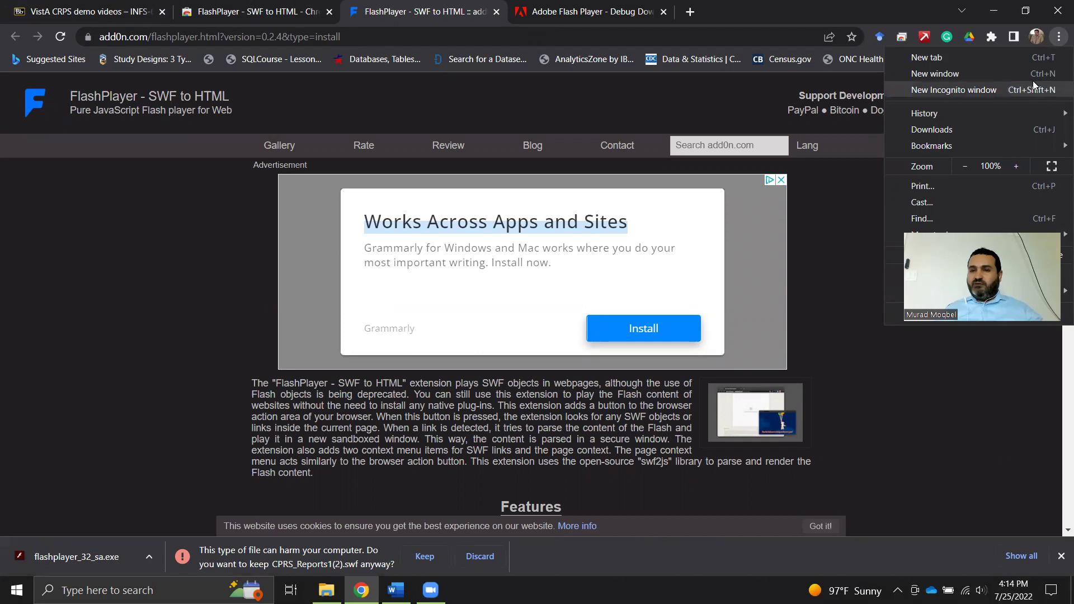
pyautogui.click(1058, 37)
pyautogui.click(1058, 37)
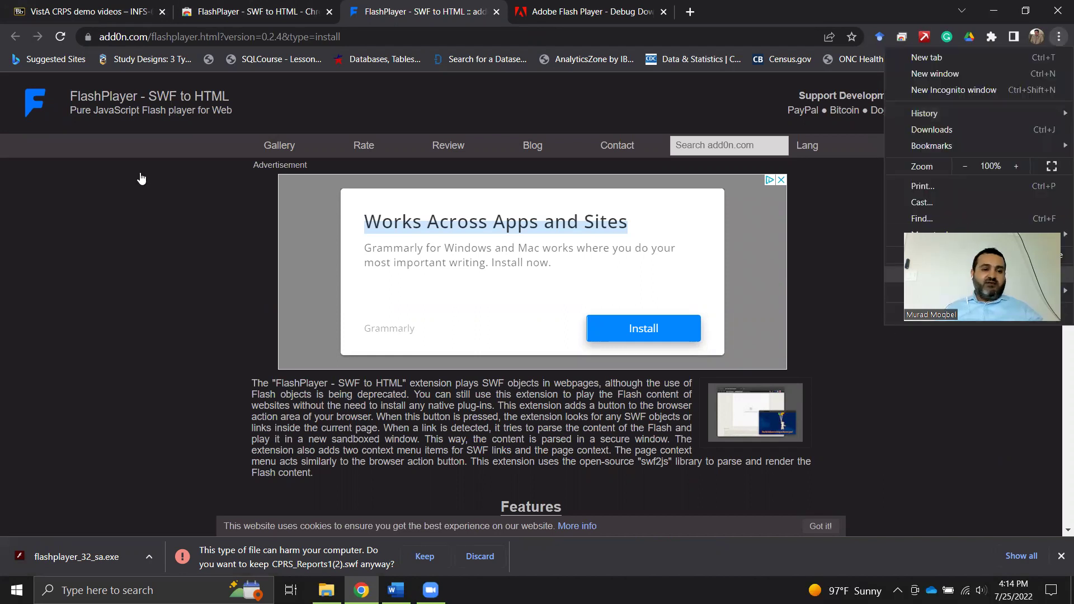
pyautogui.press('Return')
pyautogui.click(34, 490)
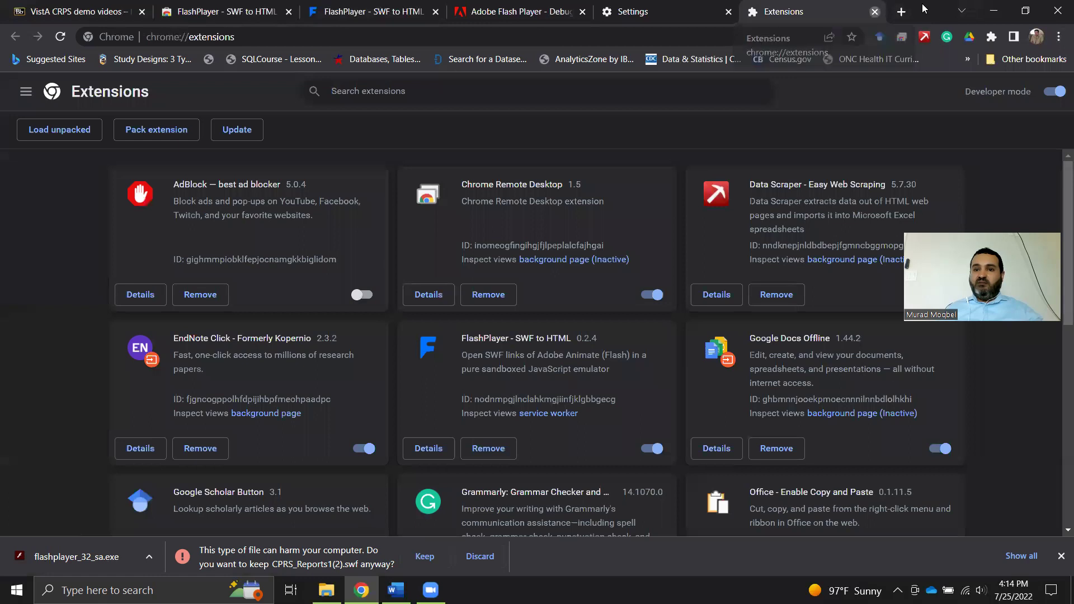
pyautogui.hotkey('ctrl', 'w')
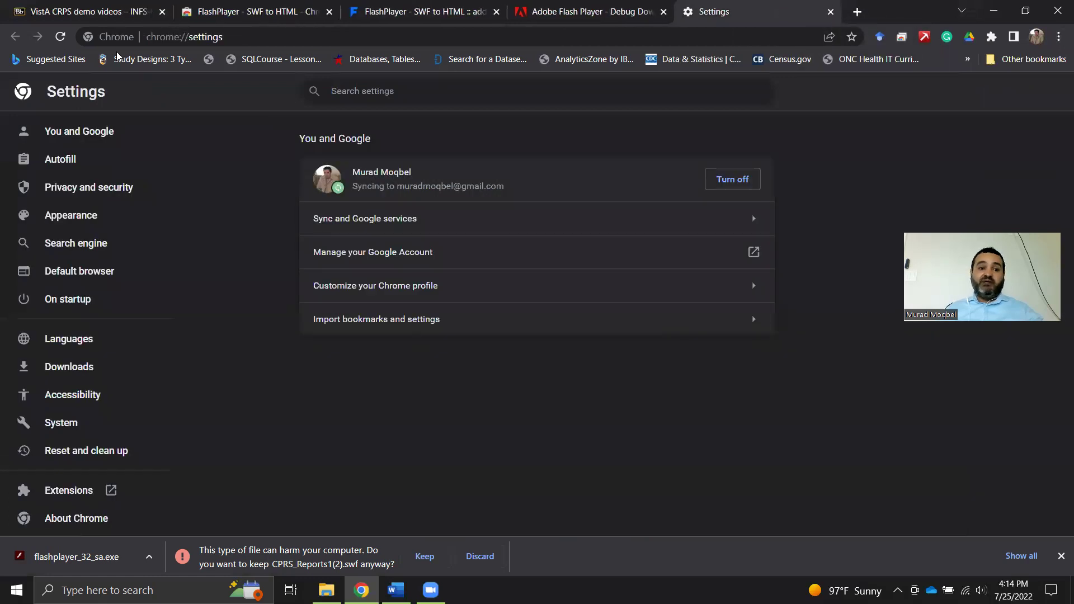
pyautogui.hotkey('ctrl', '1')
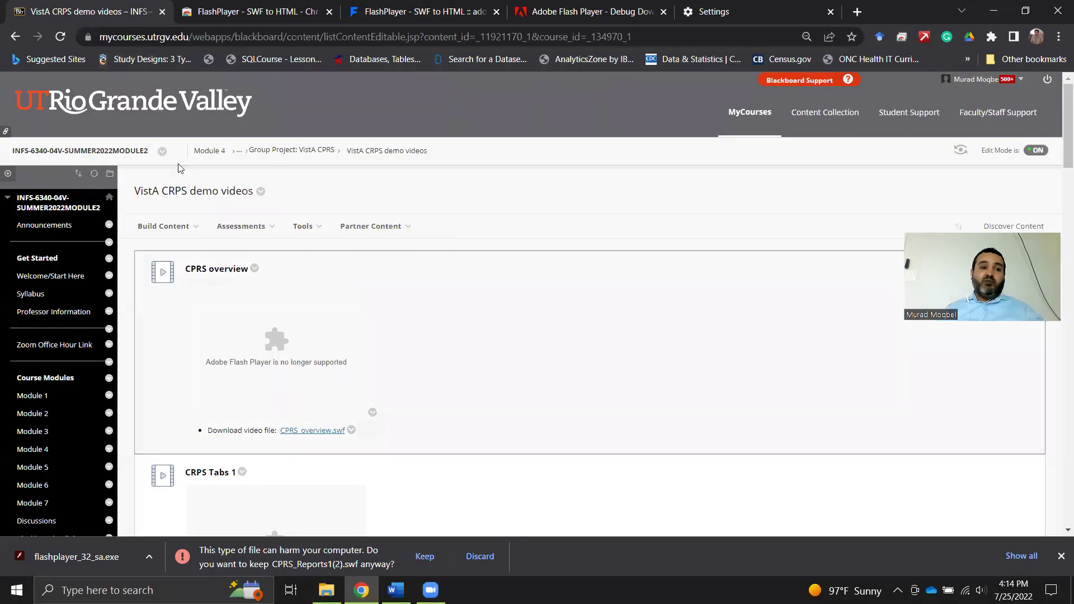
# - Reload the Blackboard demo videos page and run the CRPS Tabs 3 Flash item
pyautogui.click(62, 38)
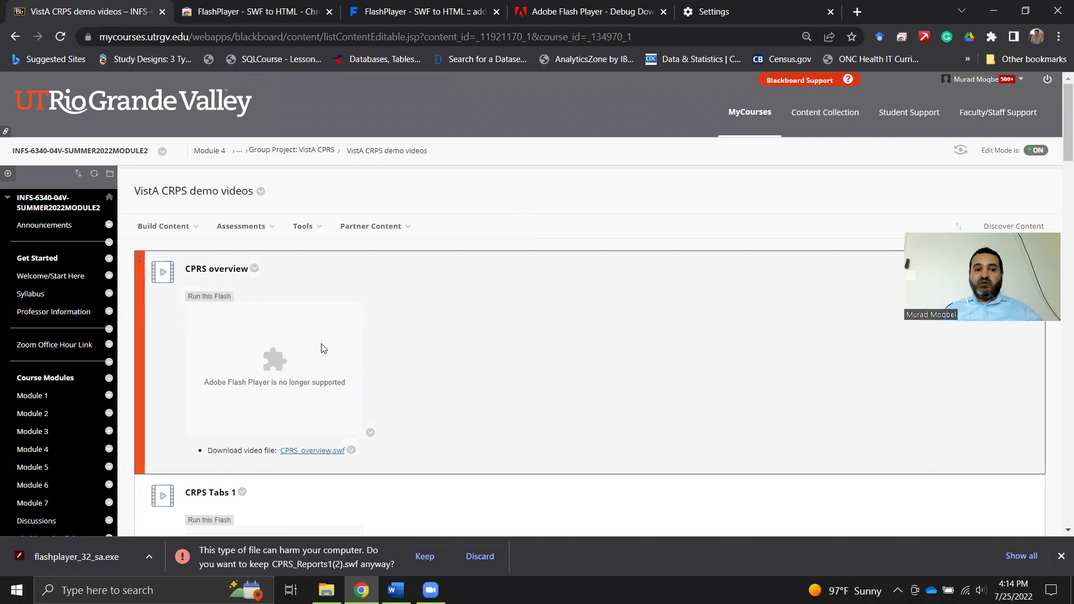
pyautogui.scroll(-12, 322, 348)
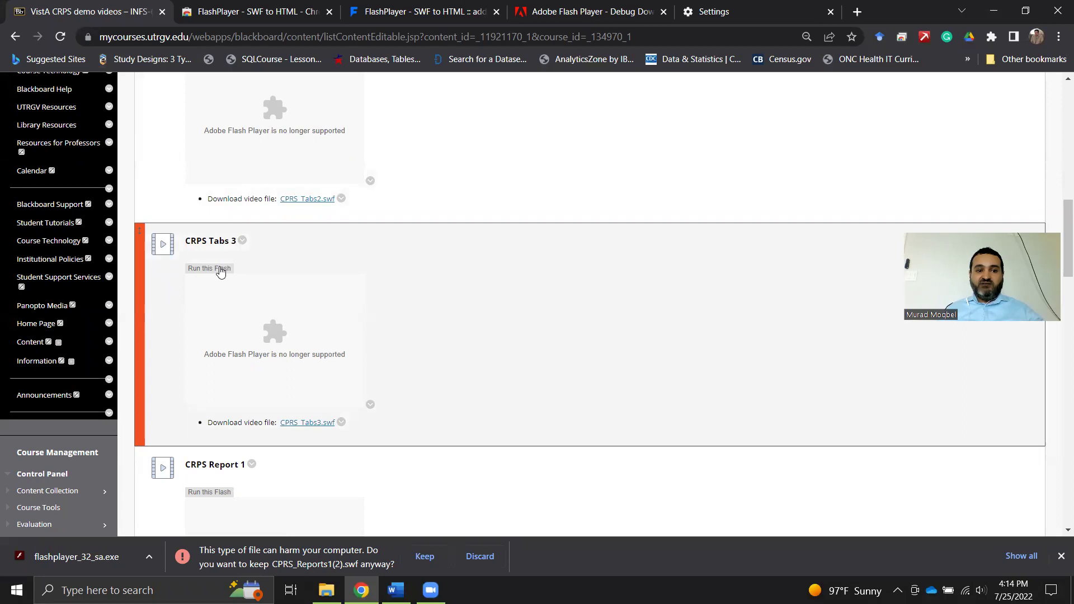
pyautogui.click(225, 273)
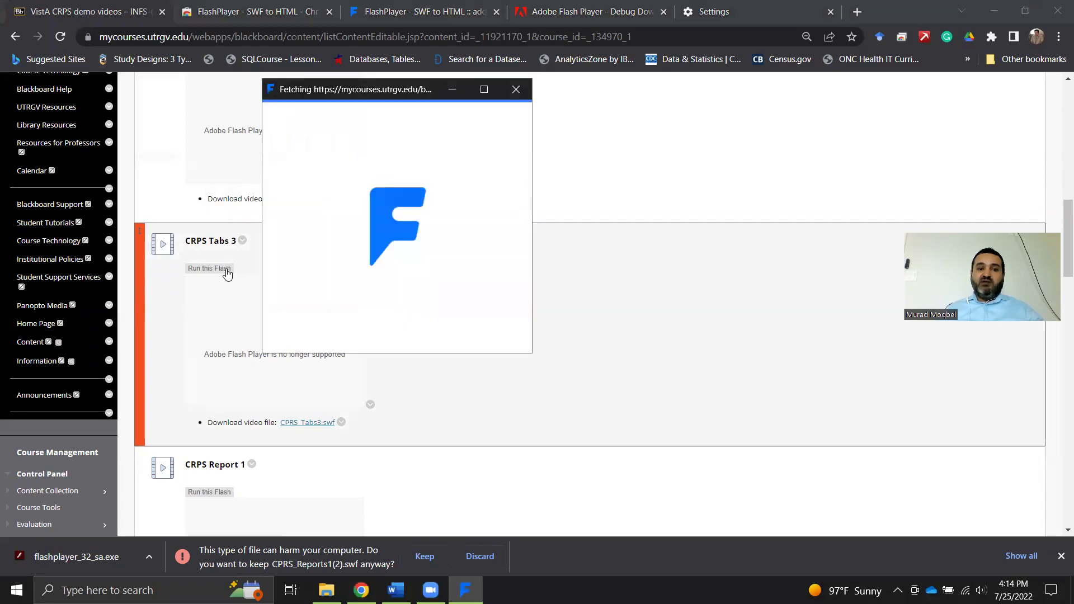
# - Play CRPS Tabs 3 in the maximized FlashPlayer window, then minimize it and scroll Blackboard up
pyautogui.click(484, 89)
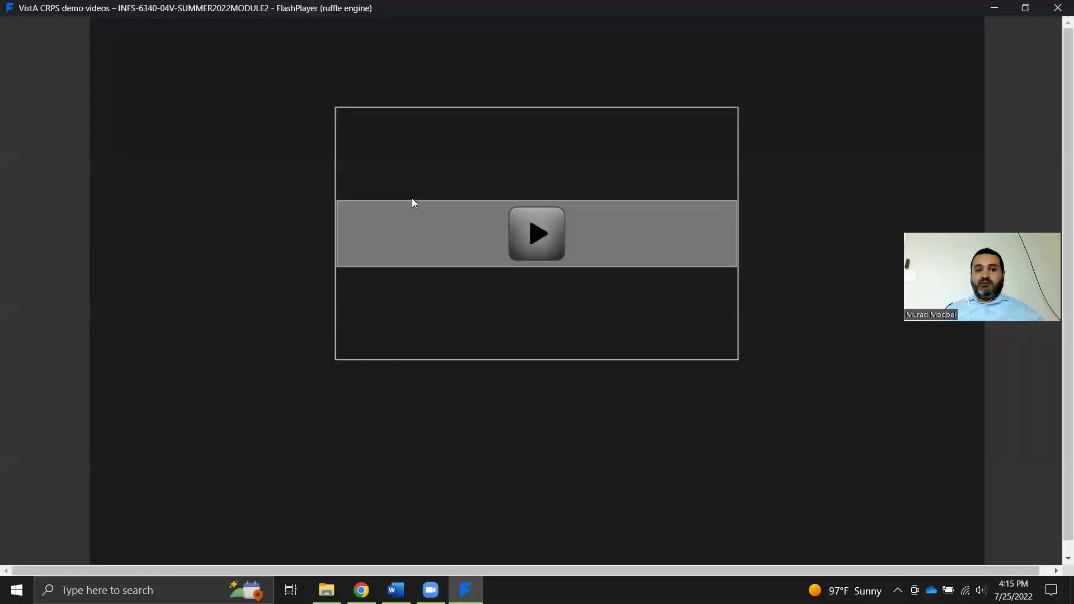
pyautogui.click(535, 240)
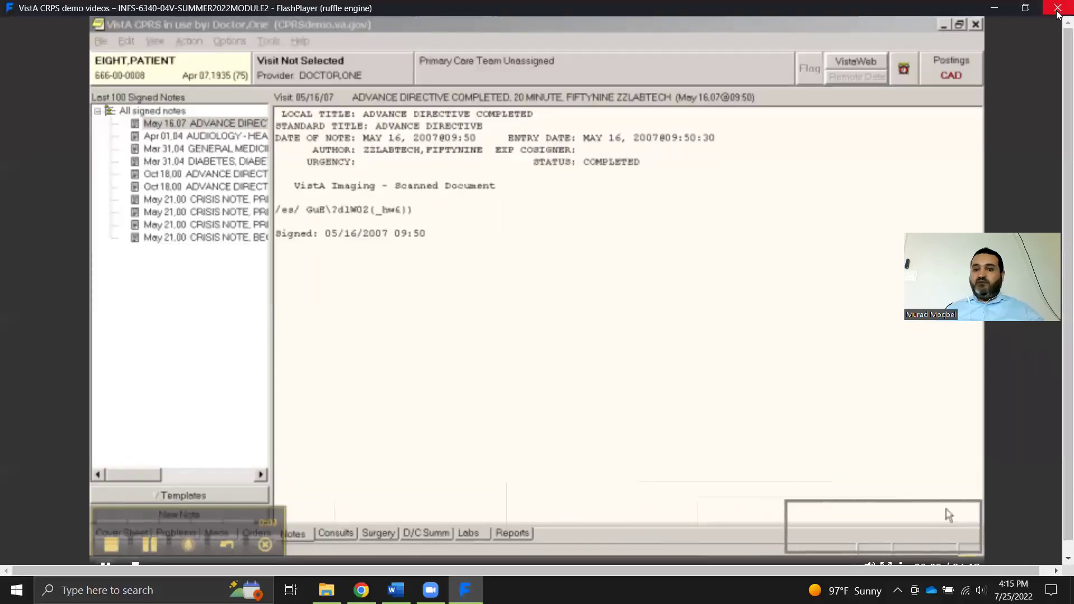
pyautogui.click(994, 8)
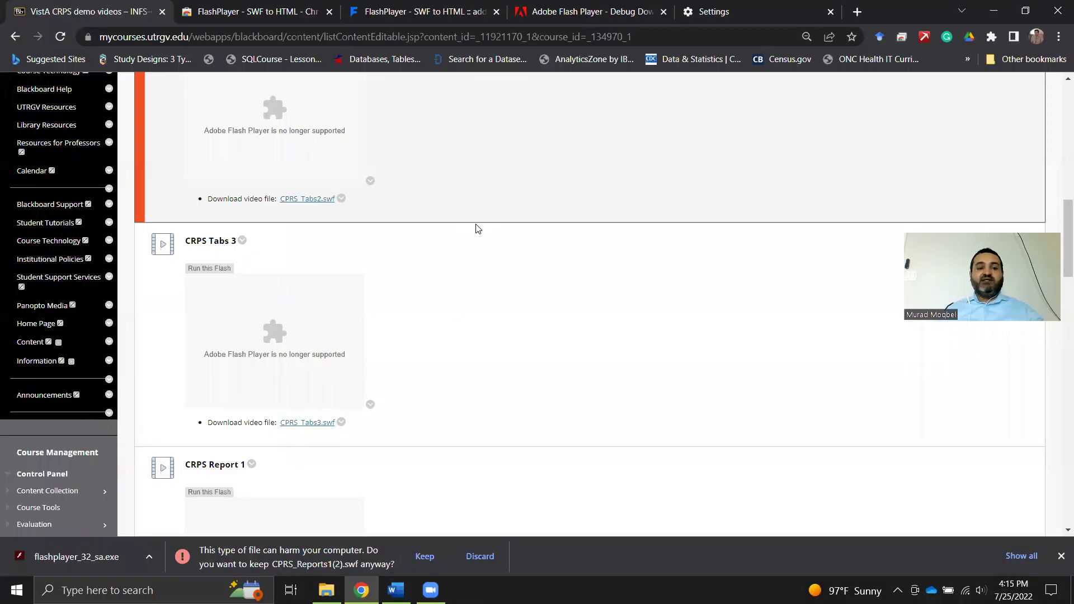
pyautogui.scroll(15, 477, 228)
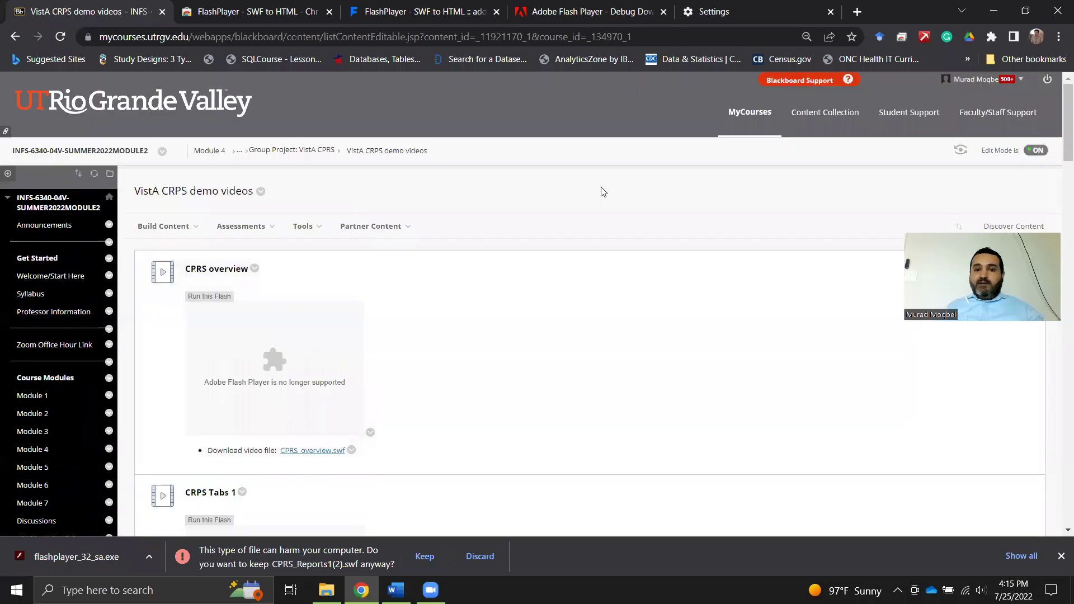
pyautogui.click(395, 589)
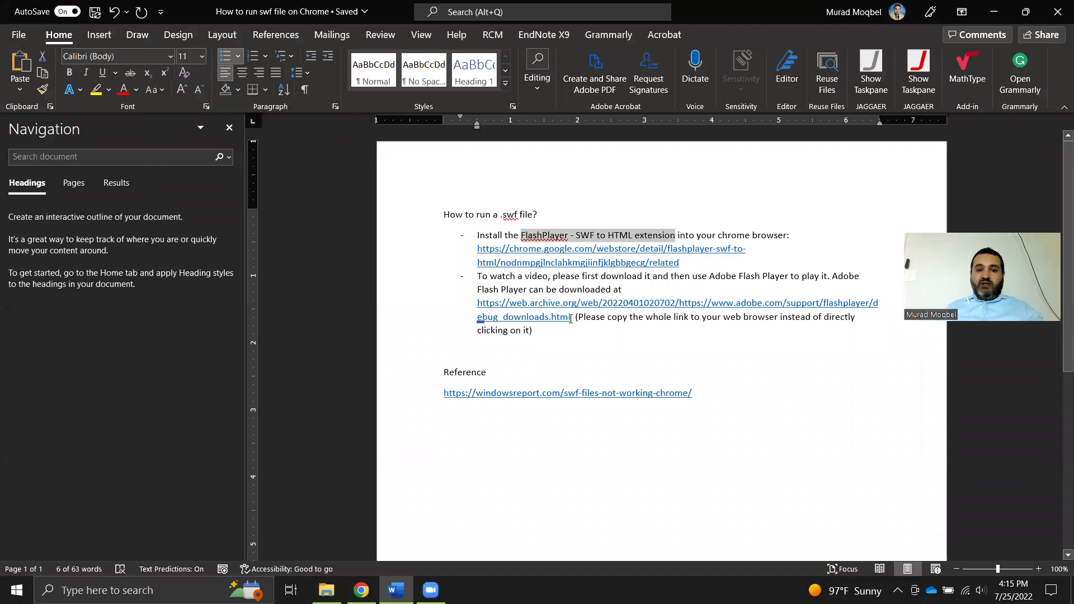
pyautogui.moveTo(570, 319); pyautogui.dragTo(476, 309)
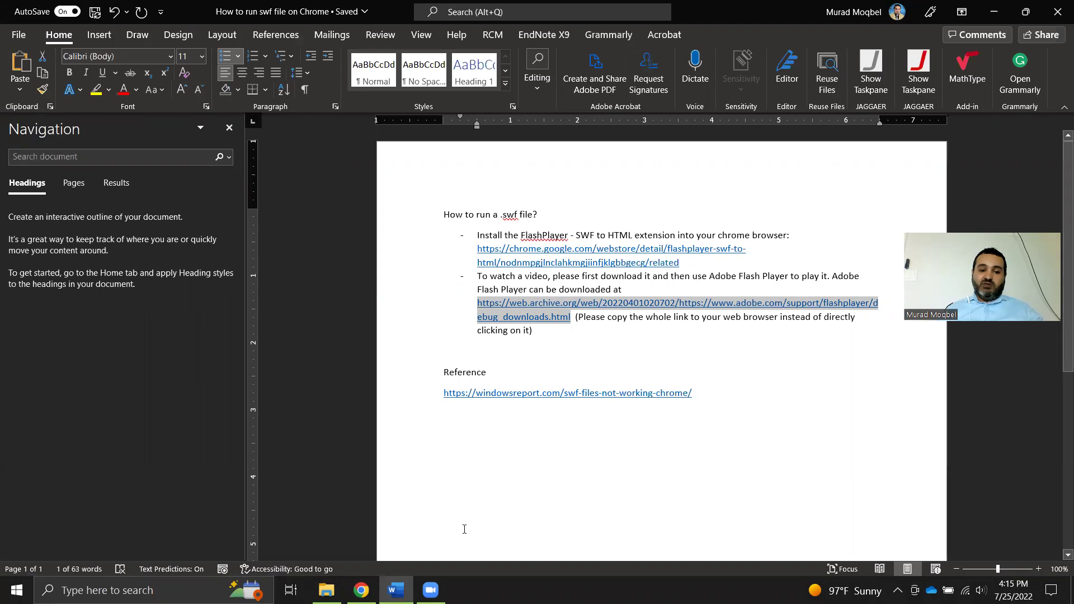
pyautogui.moveTo(361, 590)
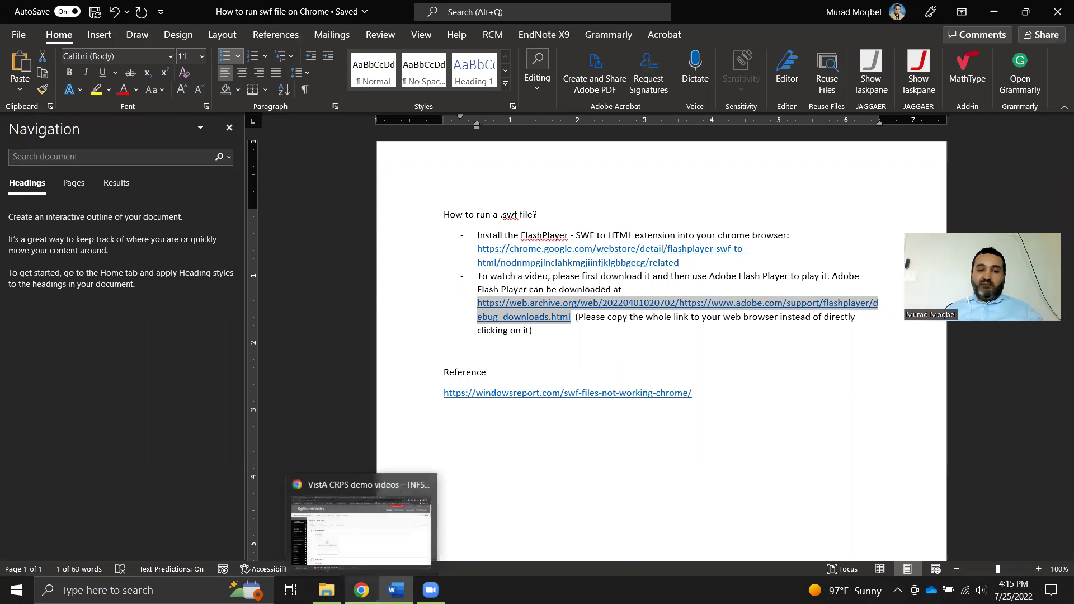
# - Bring Chrome forward on the archived Adobe Flash Player Debug Downloads tab, maximized
pyautogui.click(361, 523)
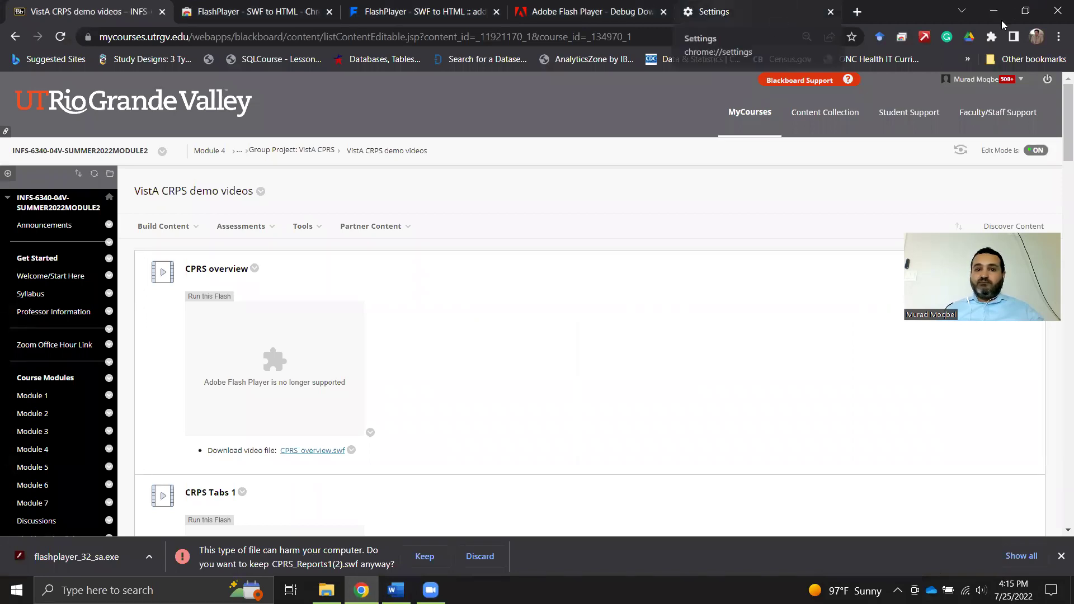
pyautogui.moveTo(1003, 25); pyautogui.dragTo(553, 27)
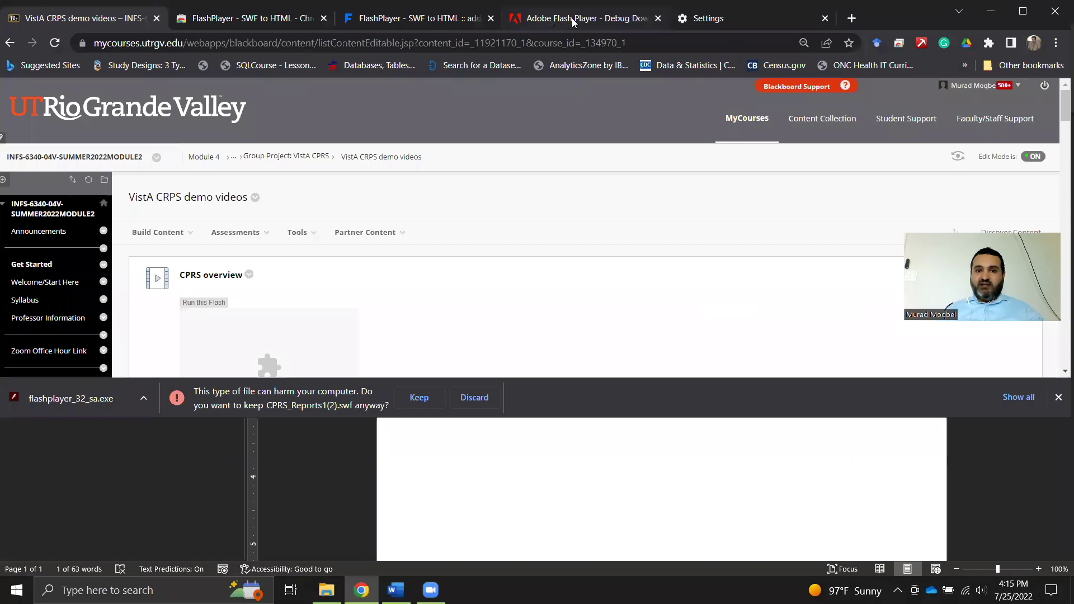
pyautogui.click(555, 26)
pyautogui.click(1021, 12)
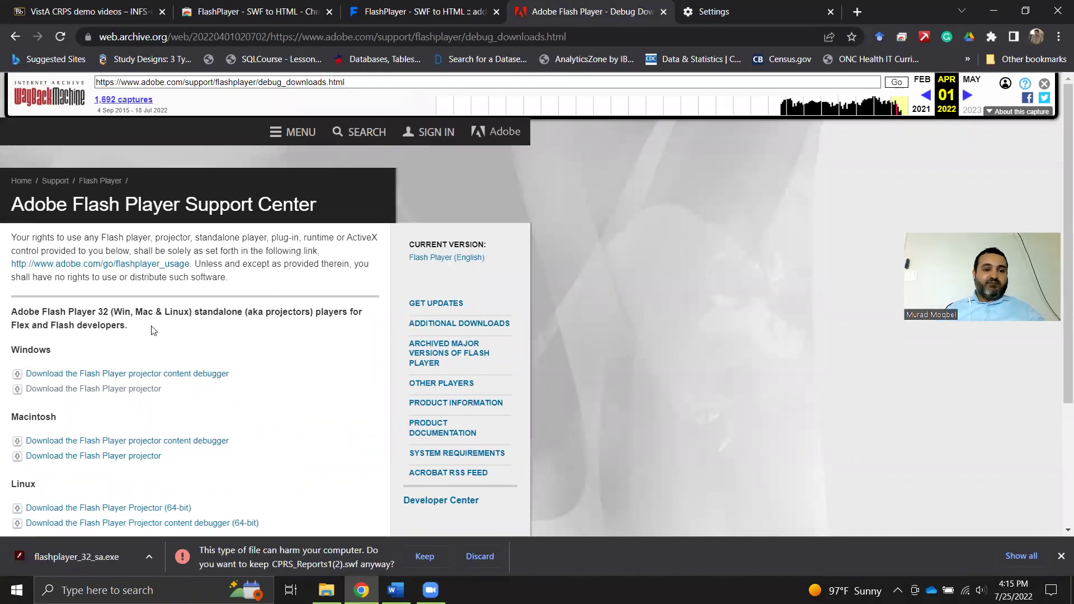
# - Download and launch the Windows projector flashplayer_32_sa.exe, opening an empty Flash Player 32 window
pyautogui.click(60, 394)
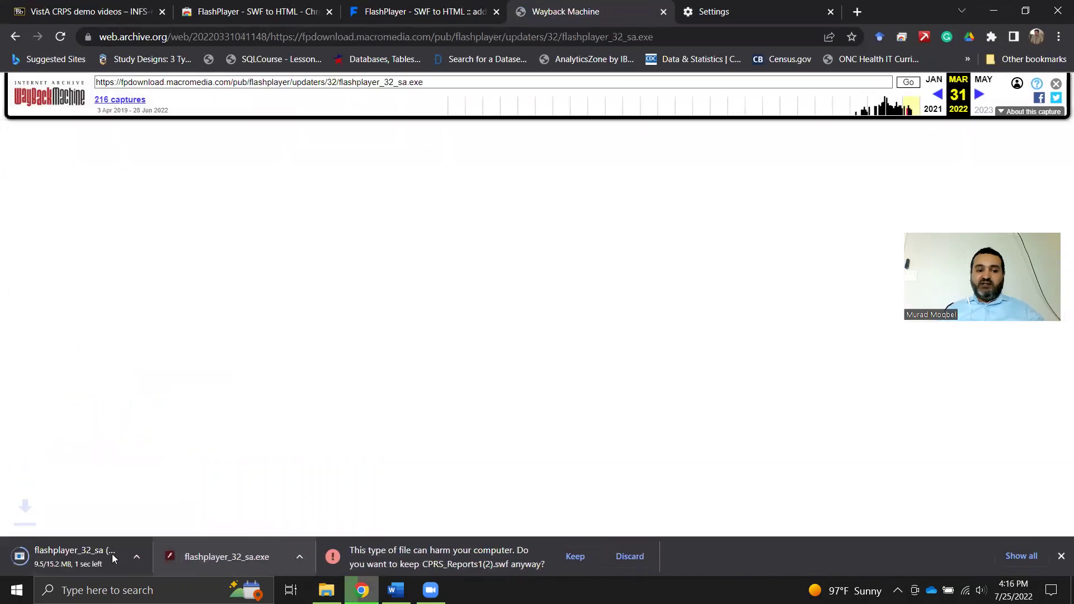
pyautogui.click(223, 556)
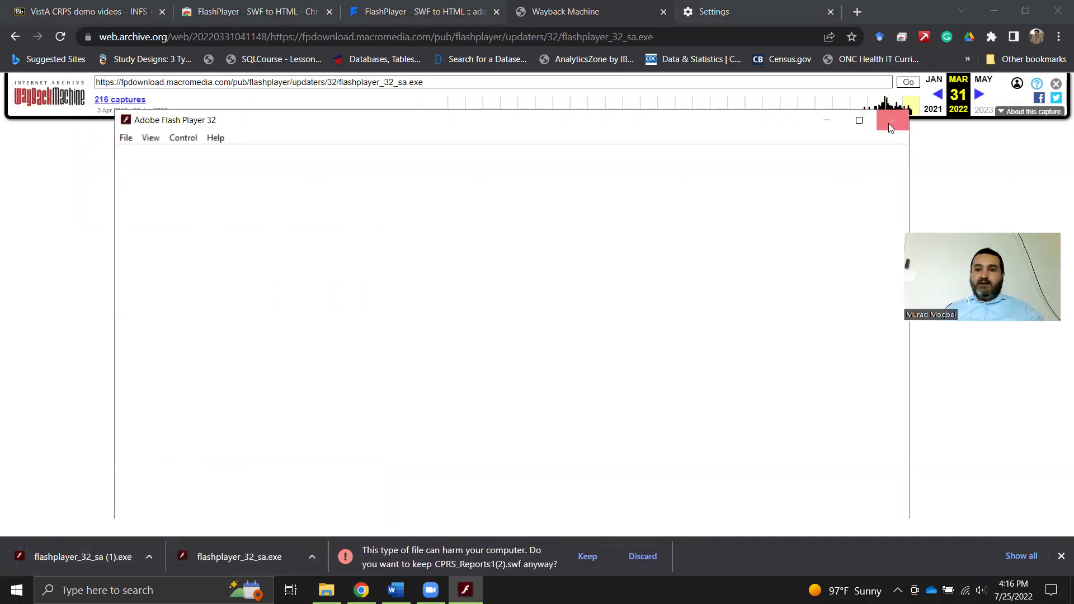
pyautogui.click(859, 119)
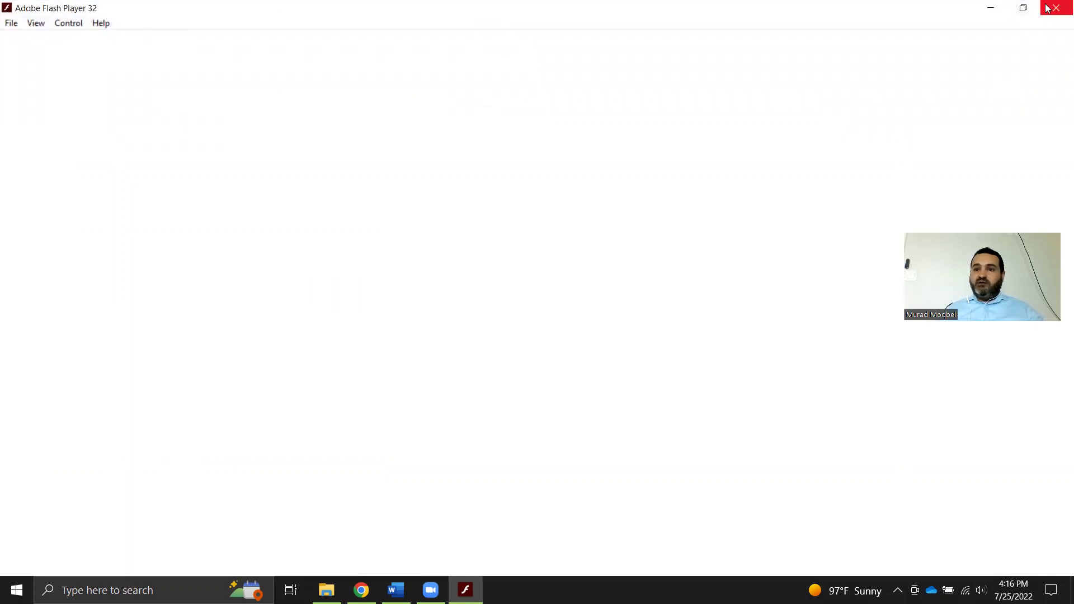
pyautogui.click(1022, 8)
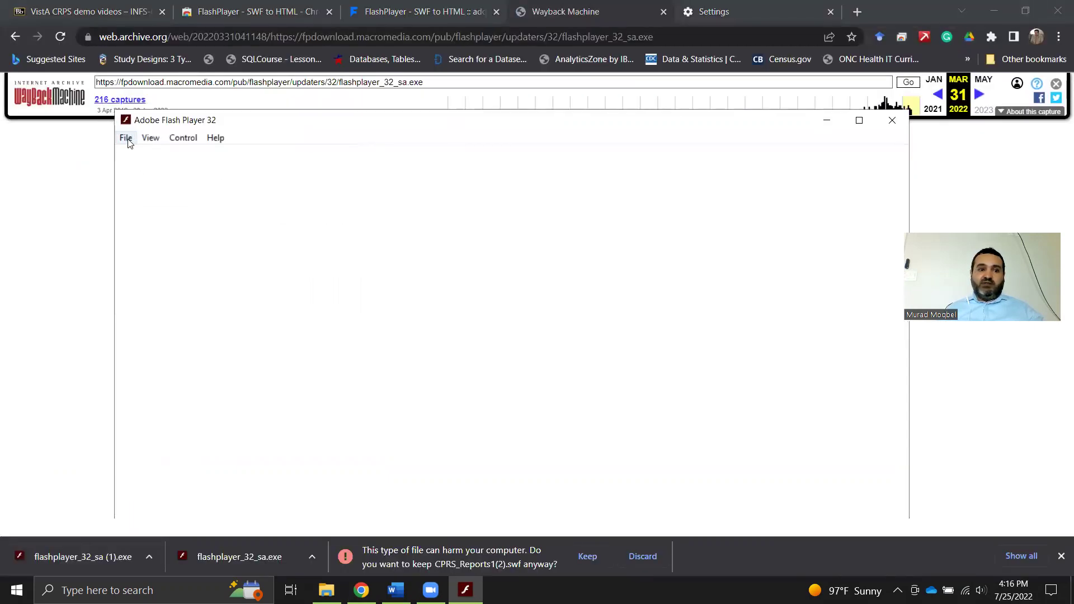
pyautogui.click(125, 138)
pyautogui.moveTo(195, 132)
pyautogui.click(254, 119)
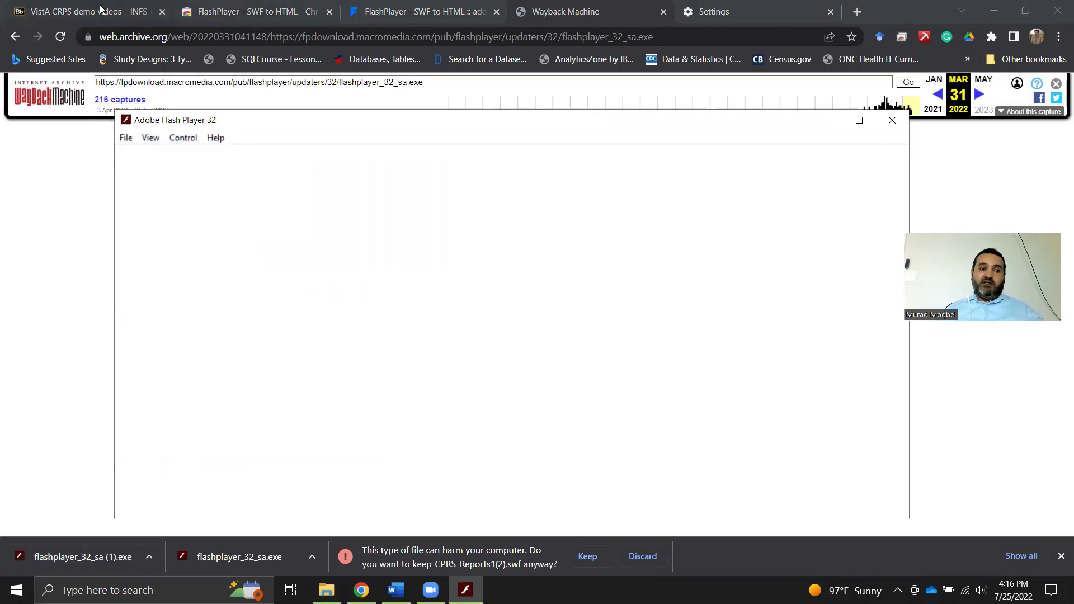
pyautogui.click(395, 590)
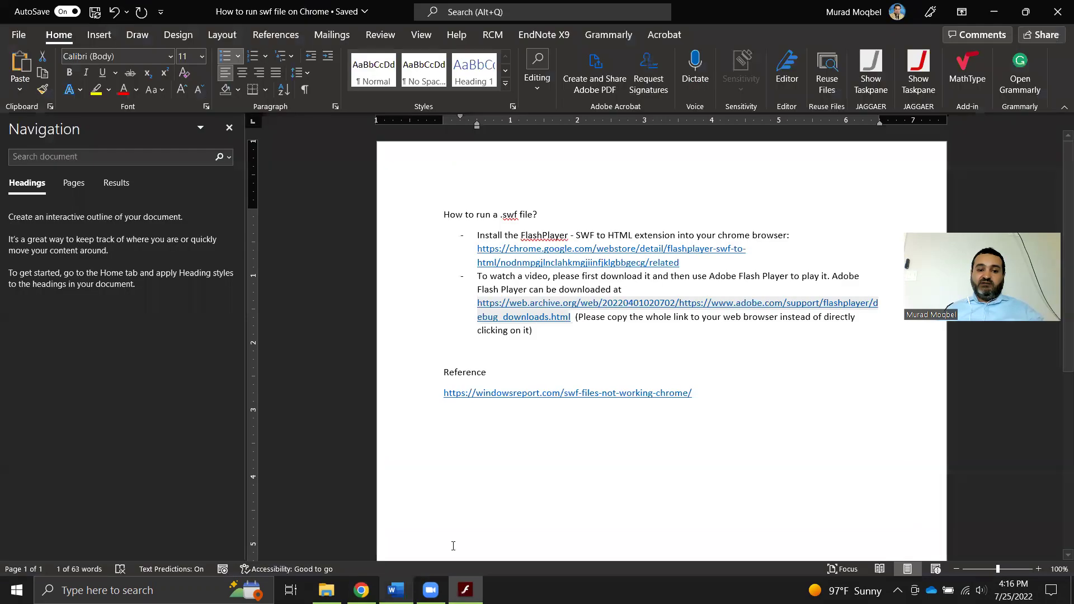
pyautogui.click(626, 328)
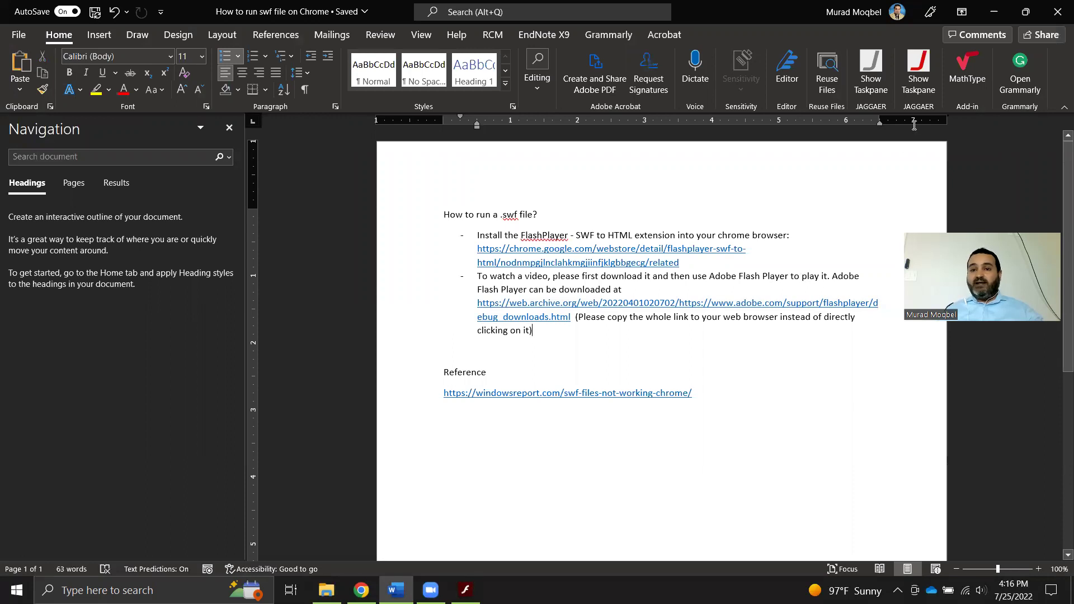
# - Download and keep CPRS_Tabs1.swf from the Blackboard page, then show it in its folder
pyautogui.click(994, 11)
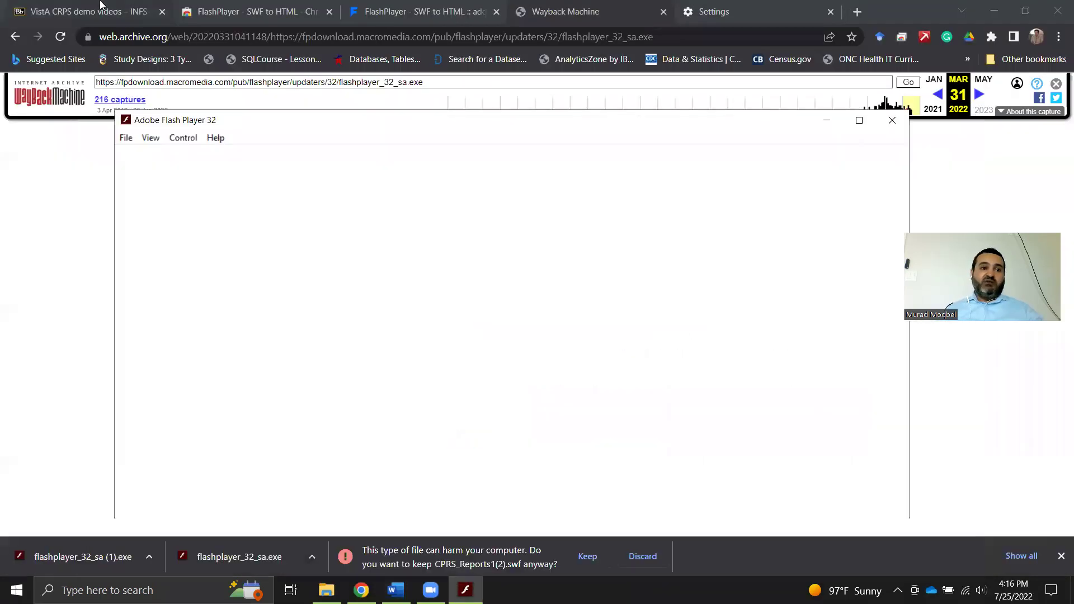
pyautogui.click(100, 4)
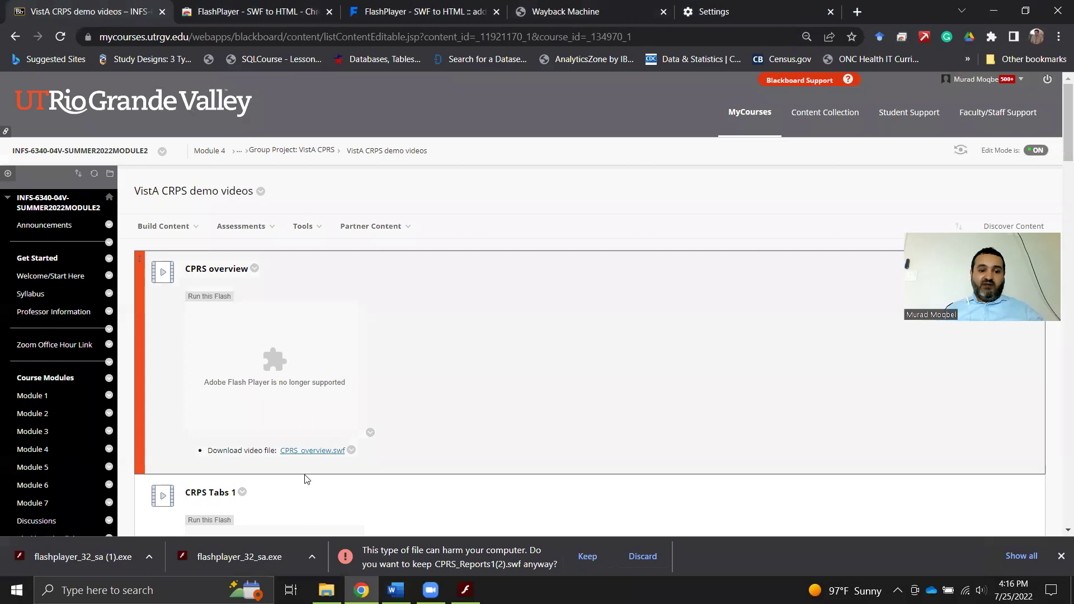
pyautogui.scroll(-6, 304, 477)
pyautogui.click(341, 325)
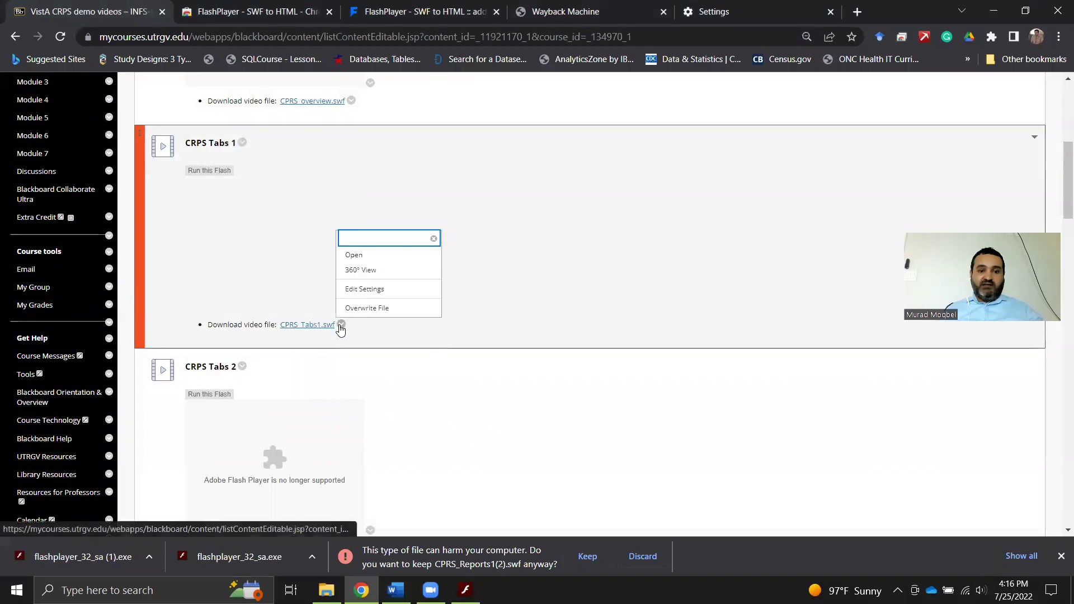
pyautogui.click(305, 326)
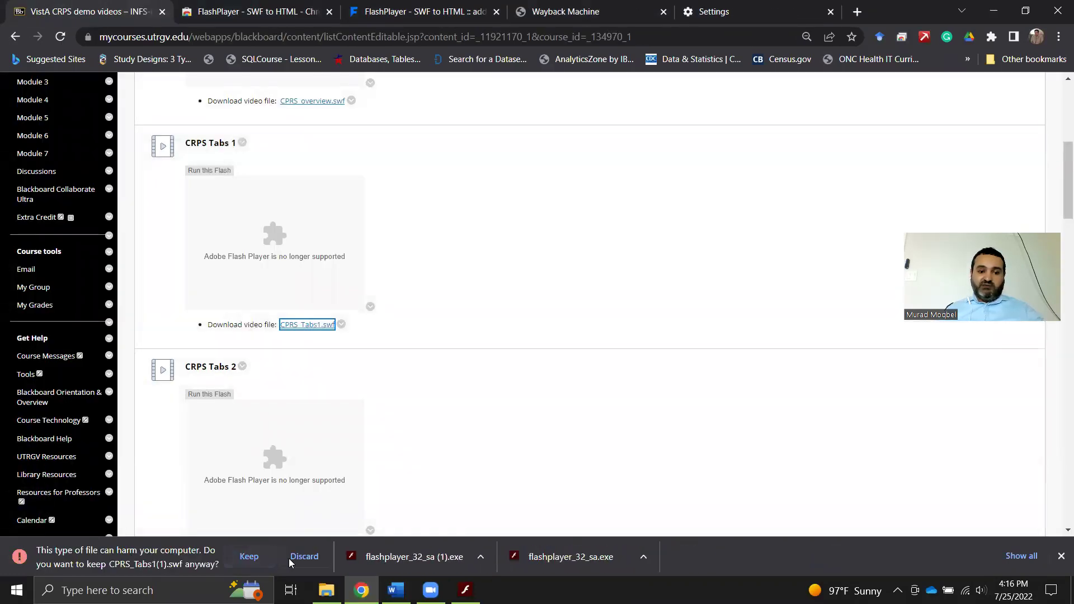
pyautogui.click(261, 557)
pyautogui.click(150, 557)
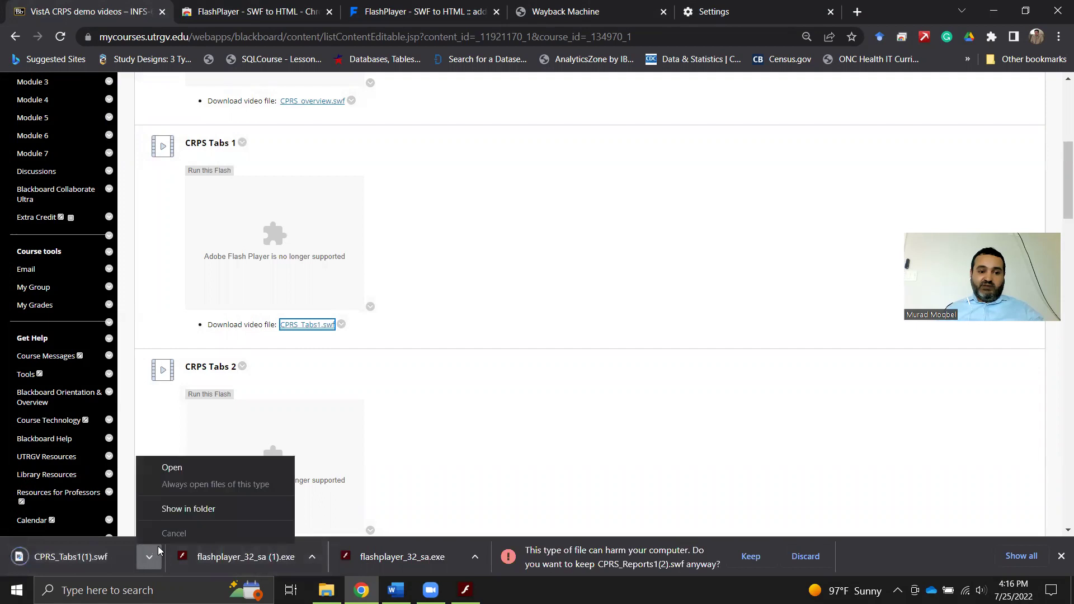
pyautogui.click(195, 509)
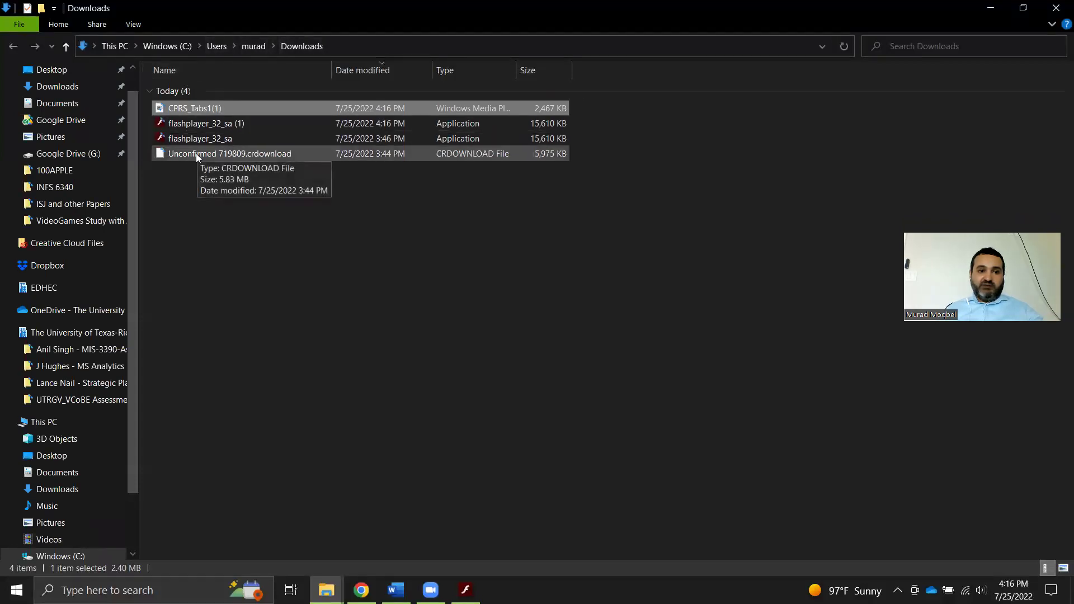
# - Look over the downloaded files, then minimize the Downloads window to reveal Flash Player
pyautogui.click(196, 154)
pyautogui.click(201, 110)
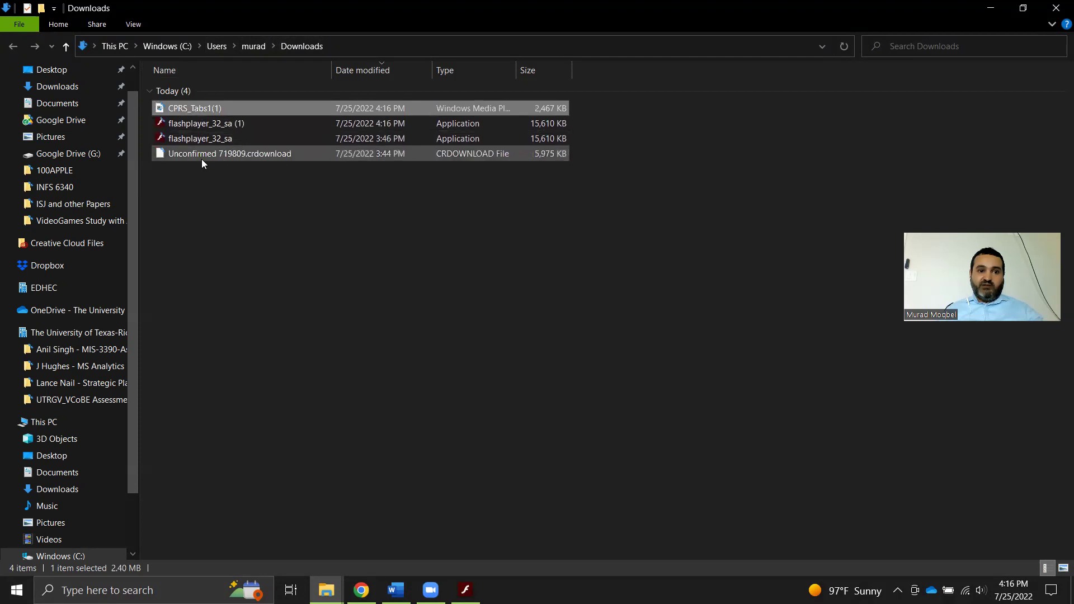
pyautogui.click(218, 198)
pyautogui.click(987, 9)
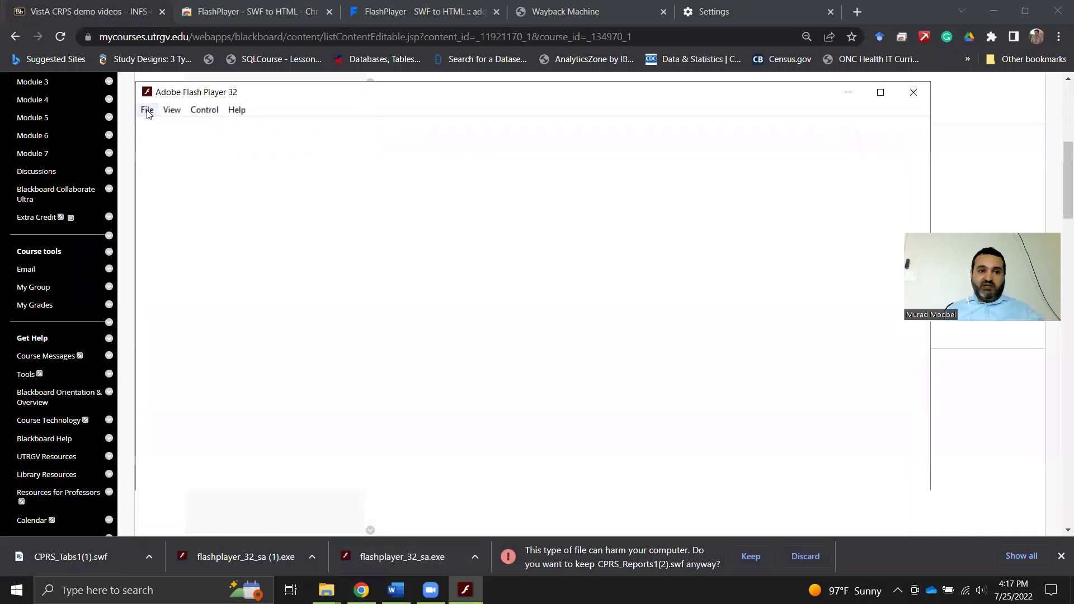
# - Open 'Unconfirmed 719809.crdownload' from Downloads in Flash Player, using the All Files filter
pyautogui.click(151, 110)
pyautogui.click(170, 126)
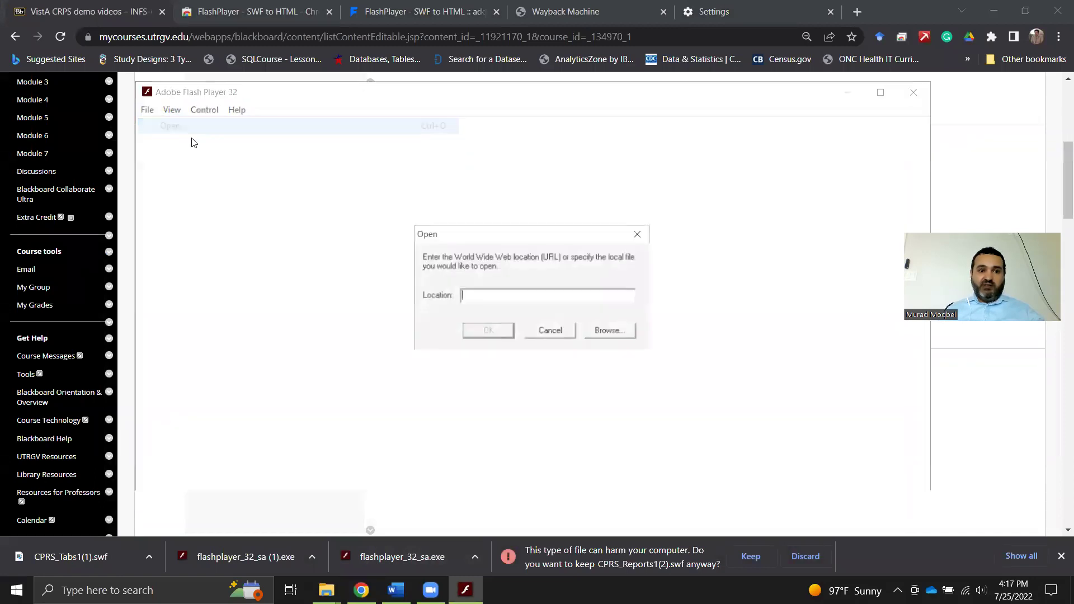
pyautogui.click(611, 331)
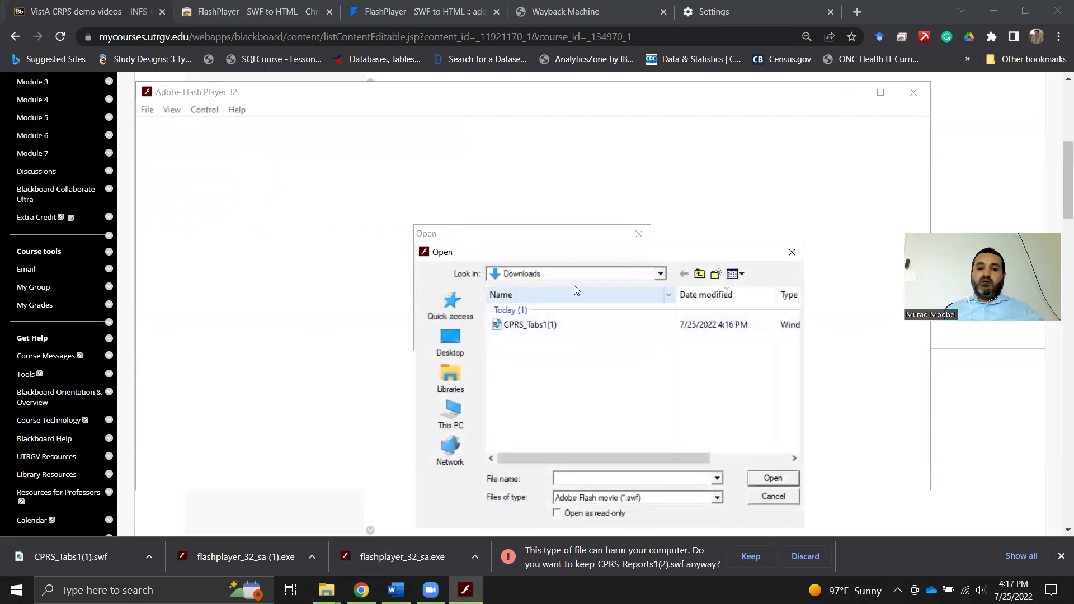
pyautogui.click(717, 497)
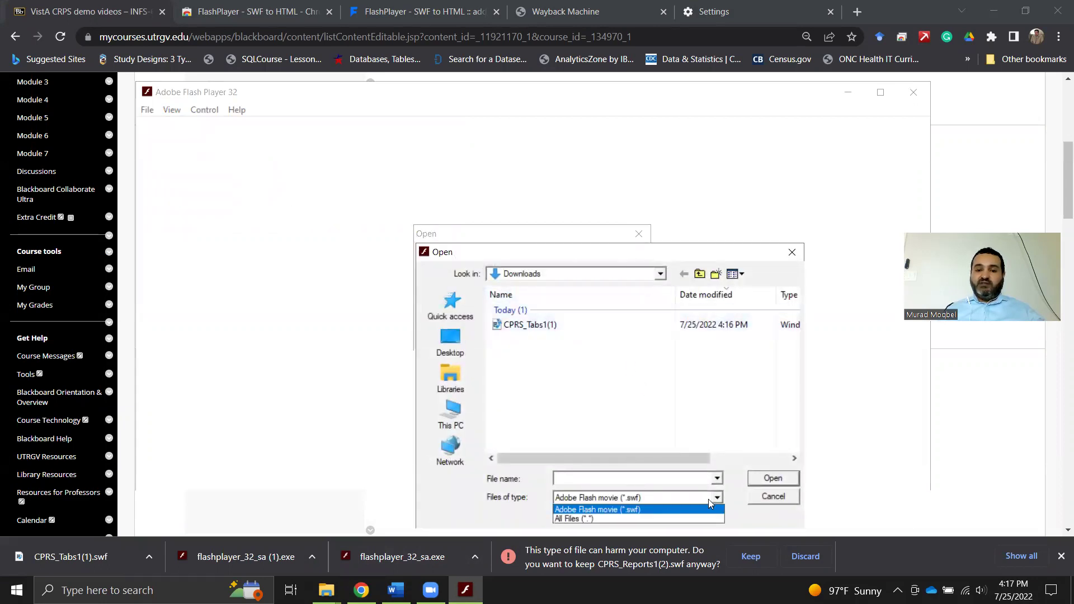
pyautogui.click(609, 515)
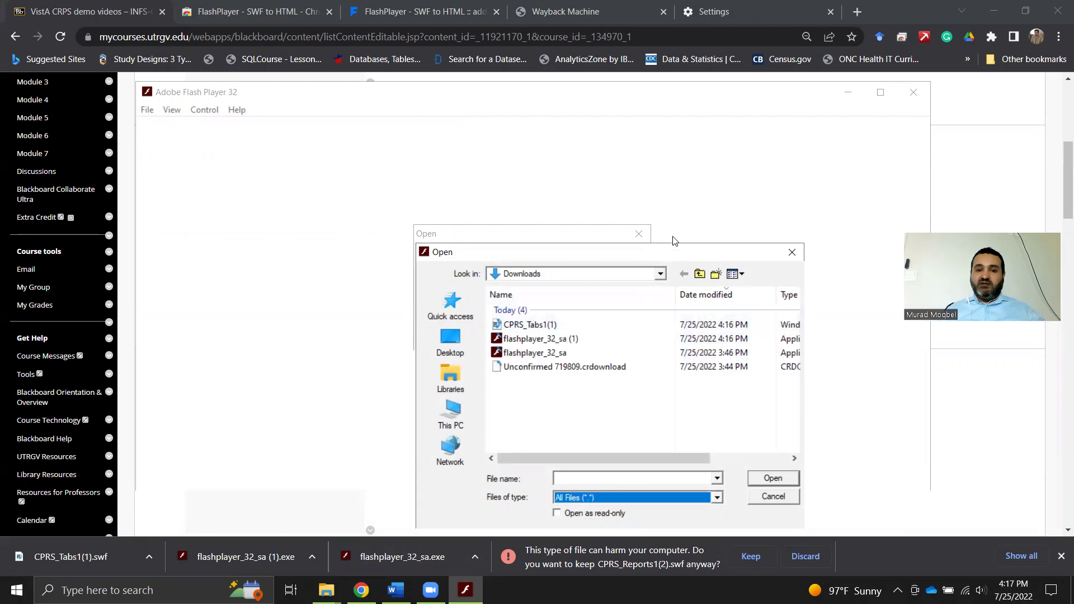
pyautogui.click(568, 302)
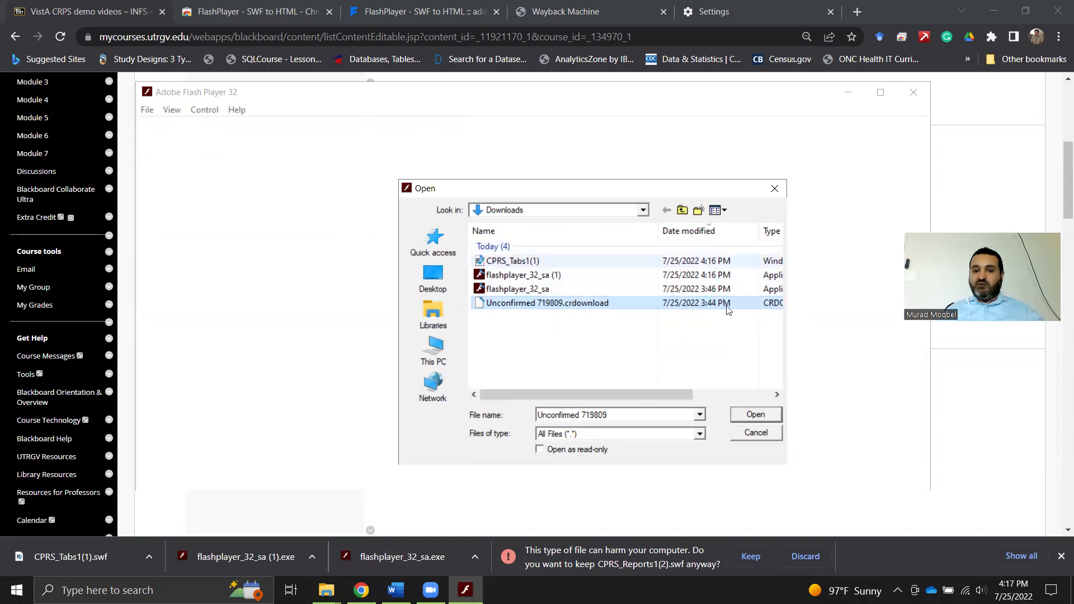
pyautogui.click(755, 414)
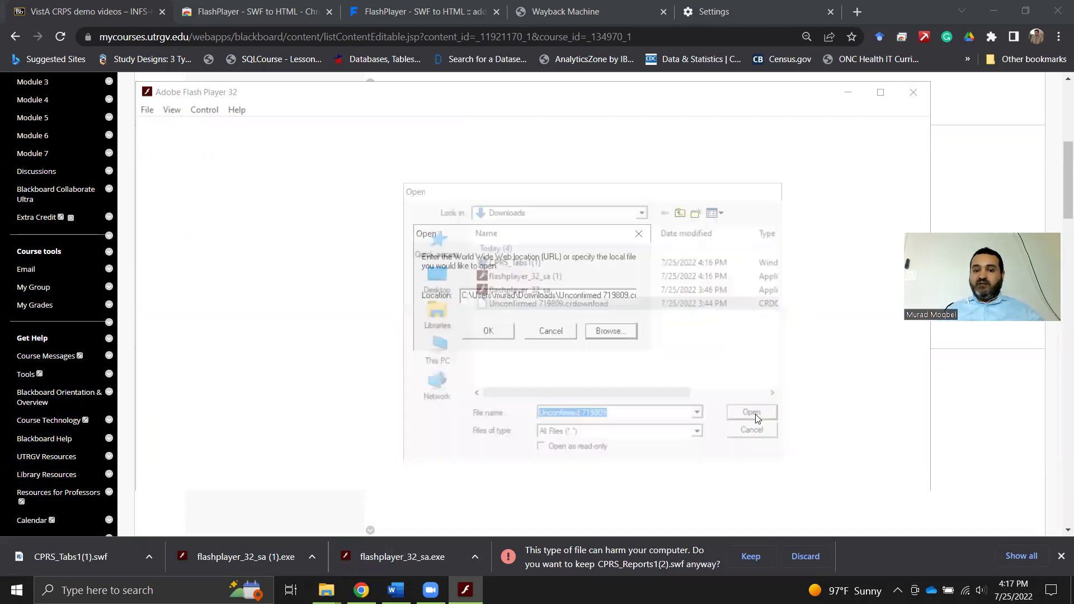
pyautogui.click(488, 330)
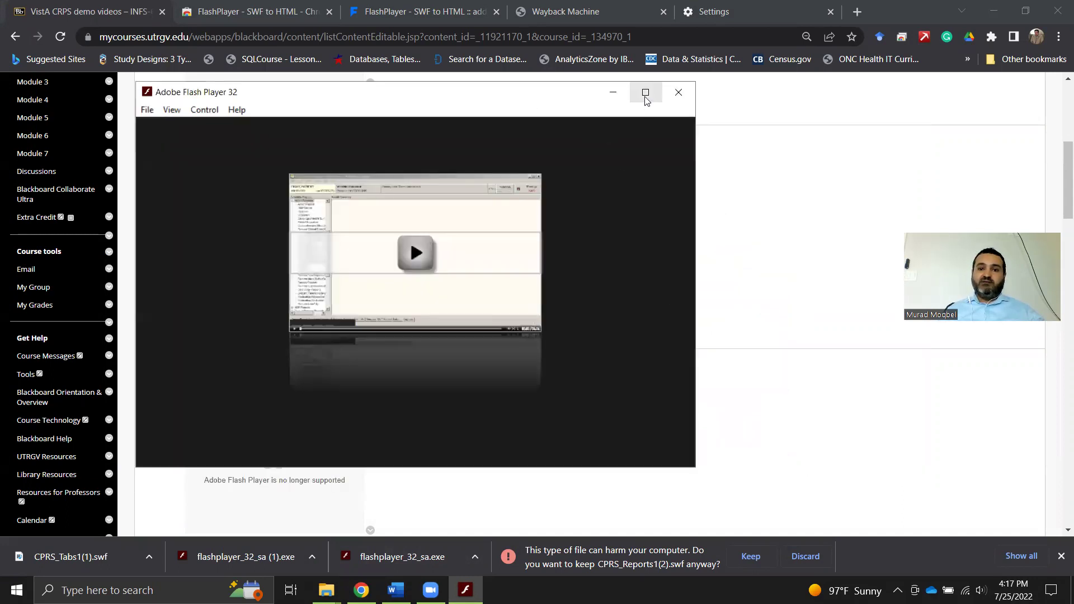
# - Play the CPRS demo maximized in Flash Player, then close the player to return to Blackboard
pyautogui.click(644, 93)
pyautogui.click(528, 229)
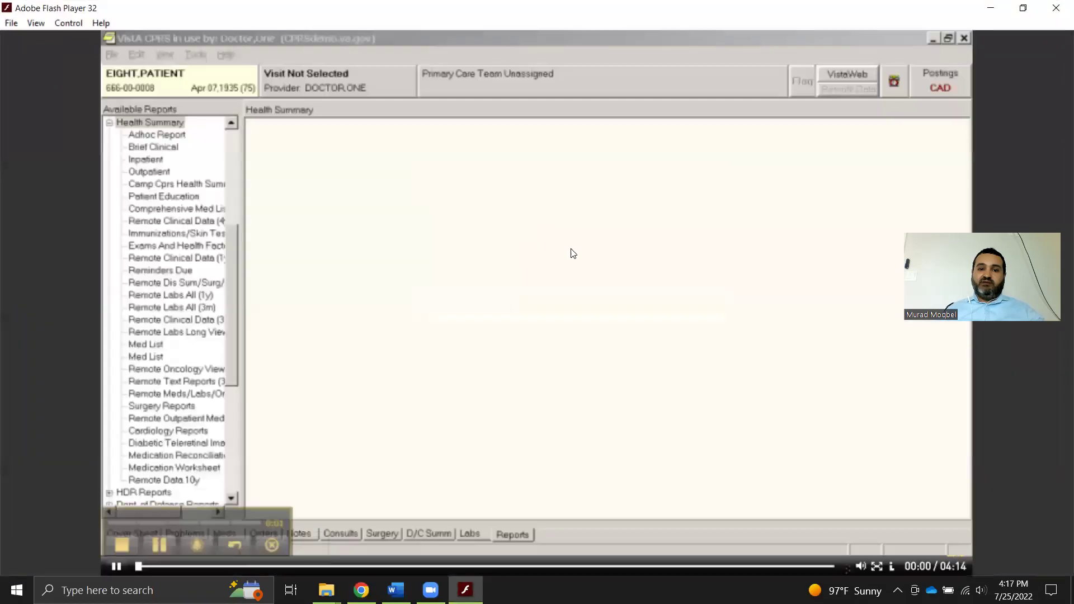
pyautogui.click(1056, 7)
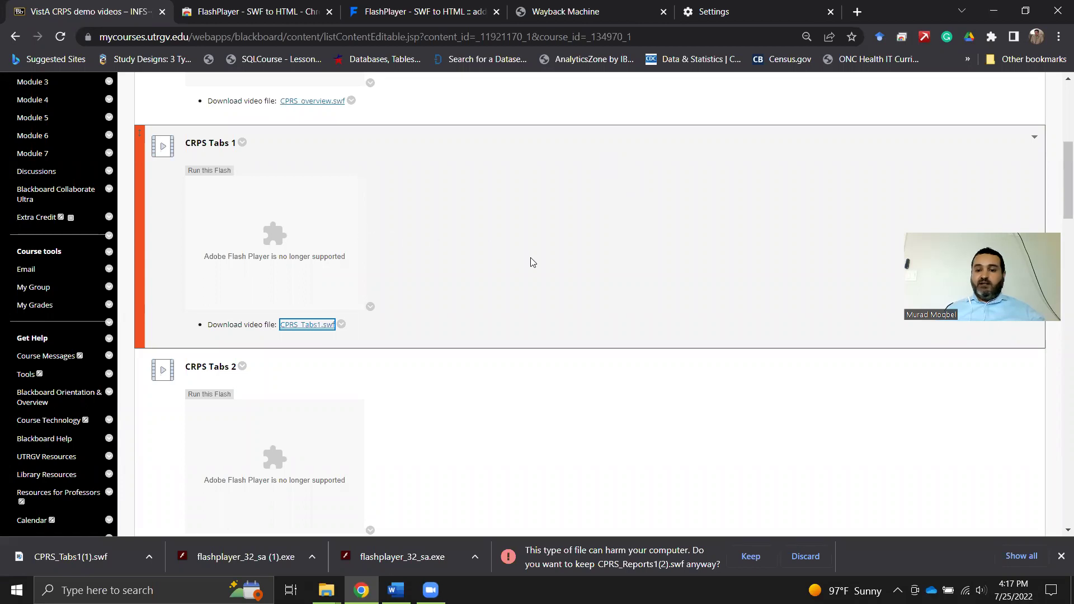
pyautogui.scroll(2, 585, 269)
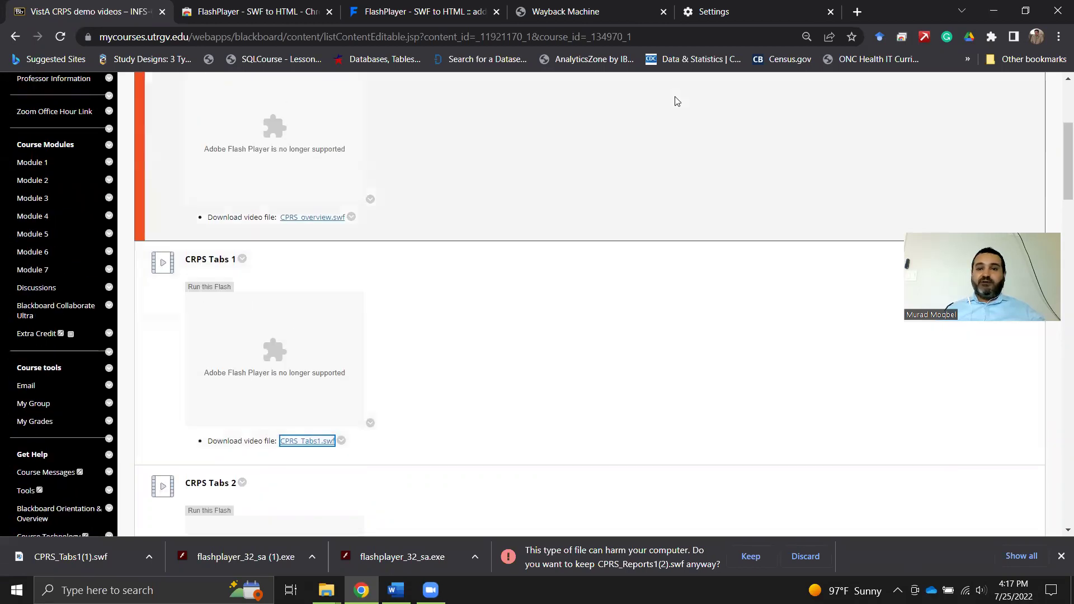